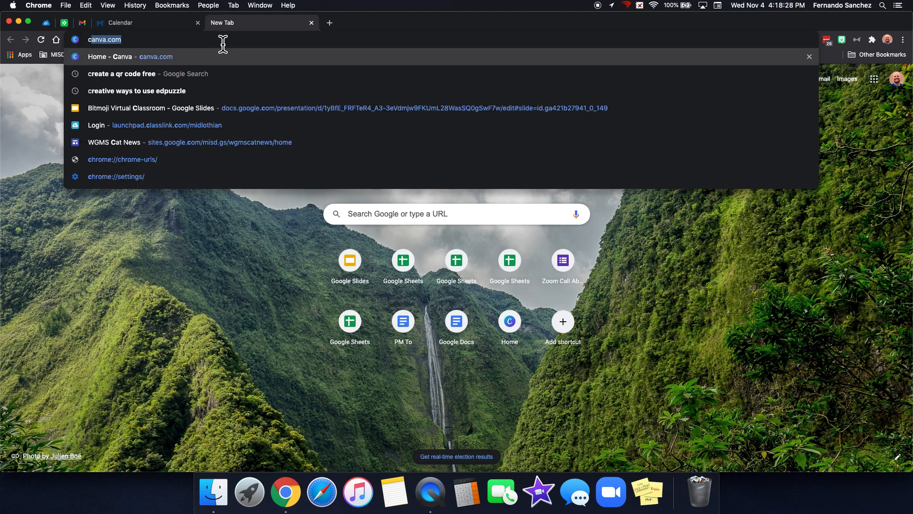
Open canva.com, sign in with the existing Google account and dismiss the meeting notification
key("Return")
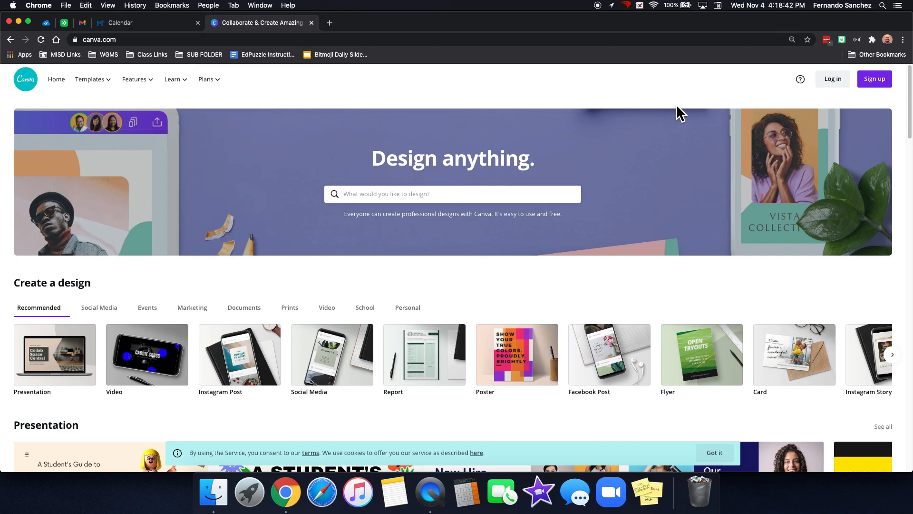
left_click(877, 79)
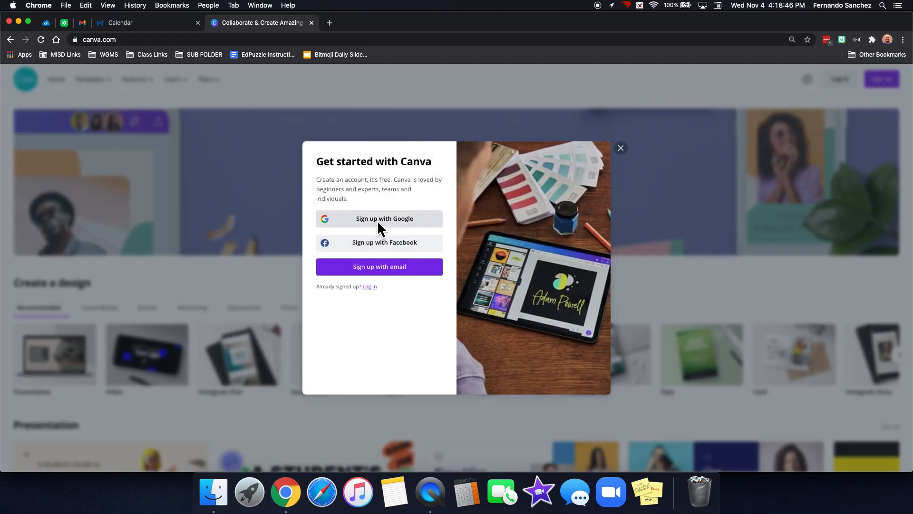
left_click(366, 221)
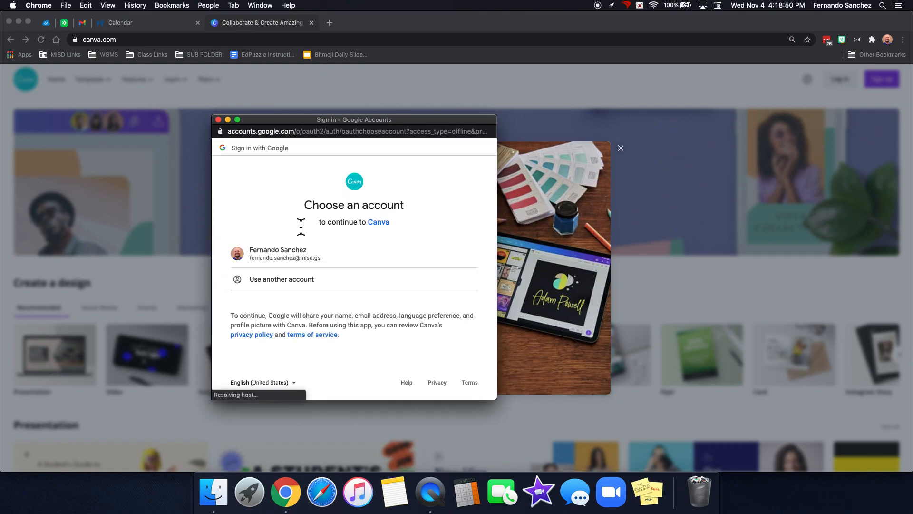
left_click(271, 253)
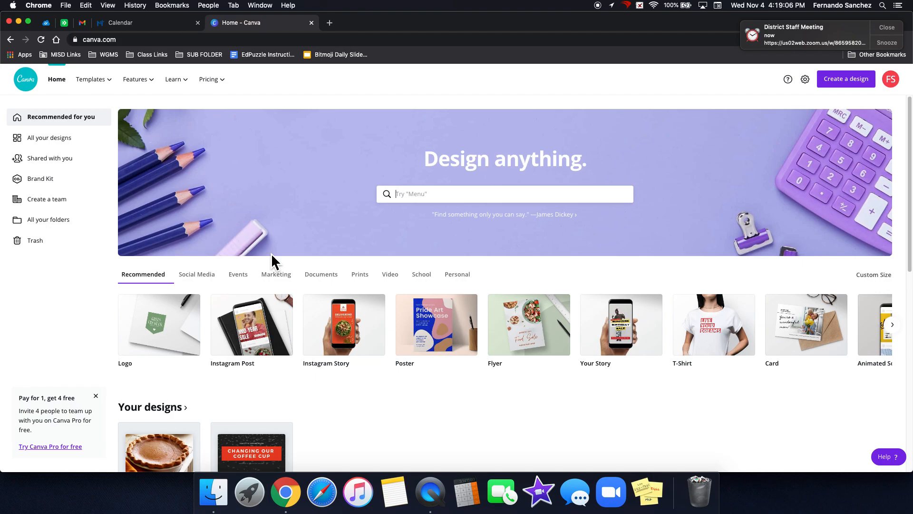
left_click(884, 29)
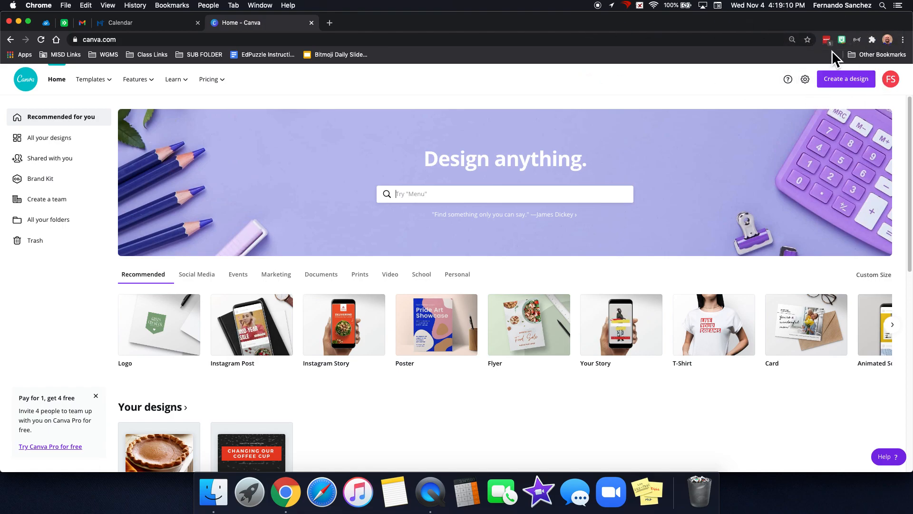
Create a new blank design of the Logo type, 500 × 500 px
left_click(854, 90)
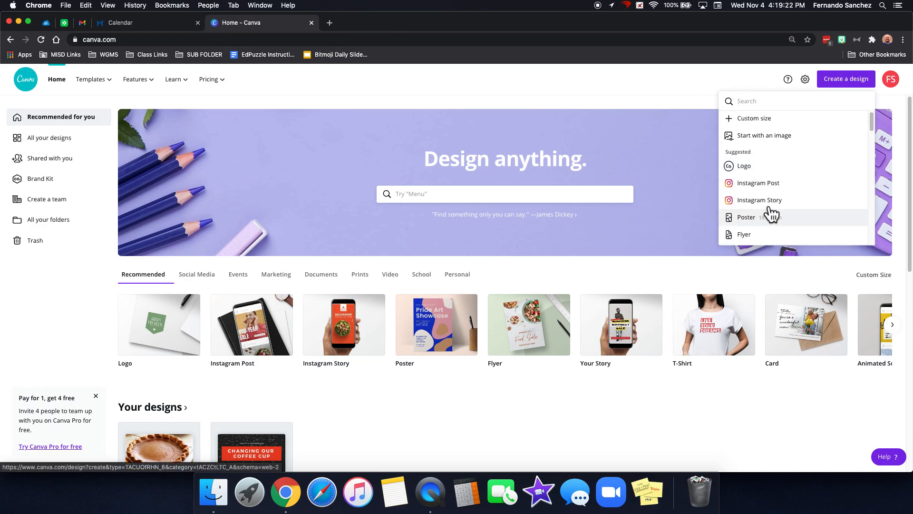
scroll(766, 221, "down", 10)
scroll(777, 199, "down", 5)
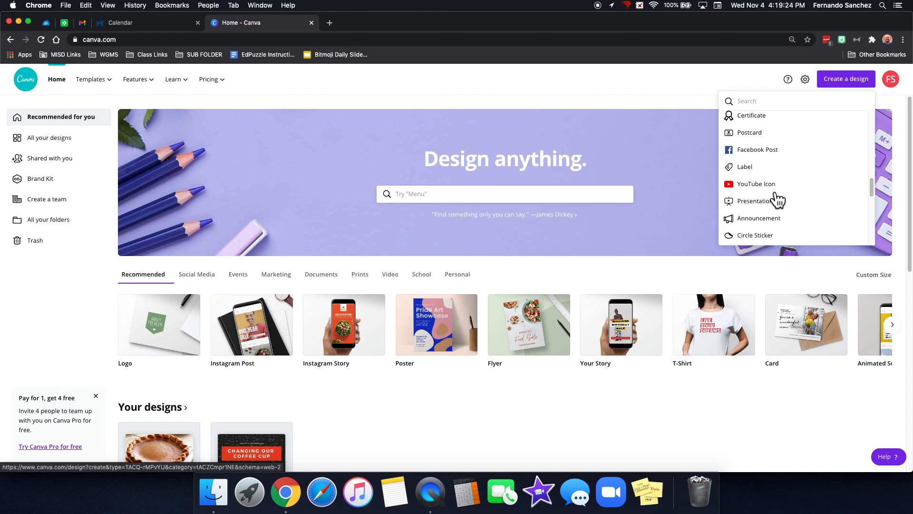
scroll(777, 205, "down", 3)
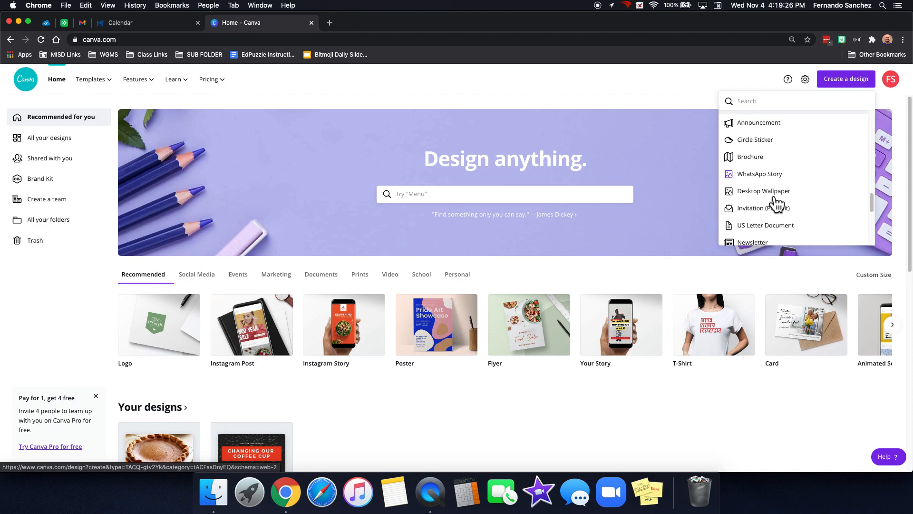
scroll(777, 205, "up", 3)
scroll(776, 205, "up", 3)
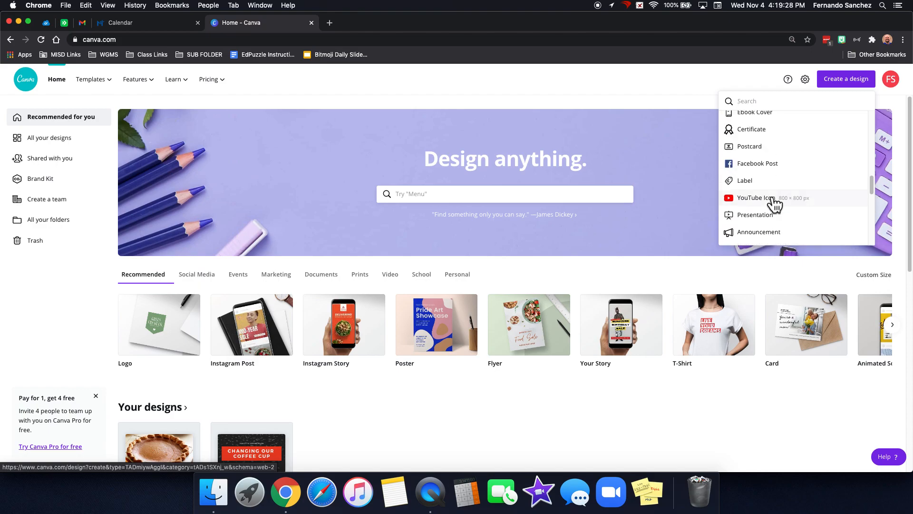
scroll(777, 204, "down", 3)
scroll(779, 201, "down", 3)
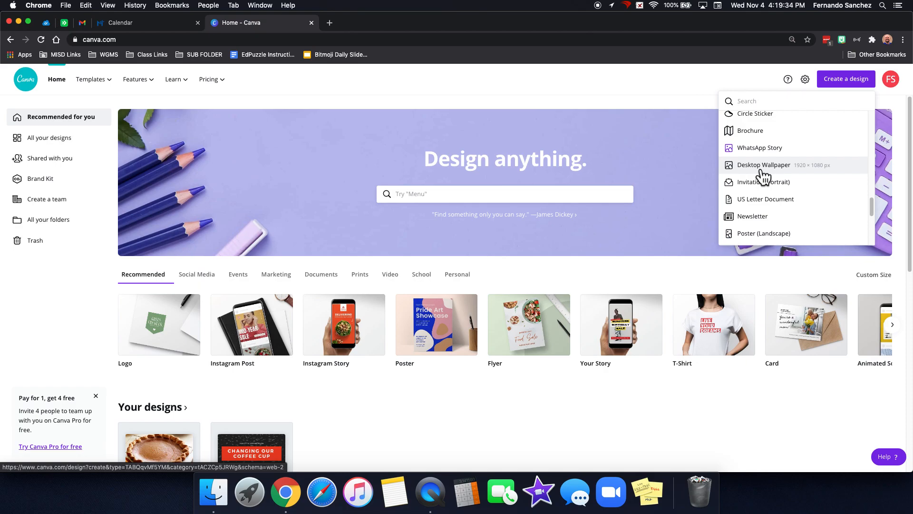
scroll(766, 175, "up", 10)
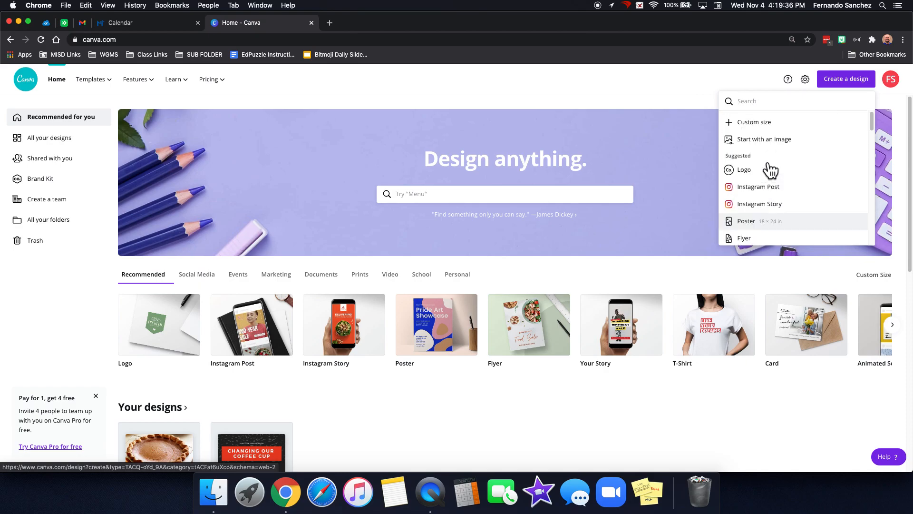
scroll(770, 173, "down", 1)
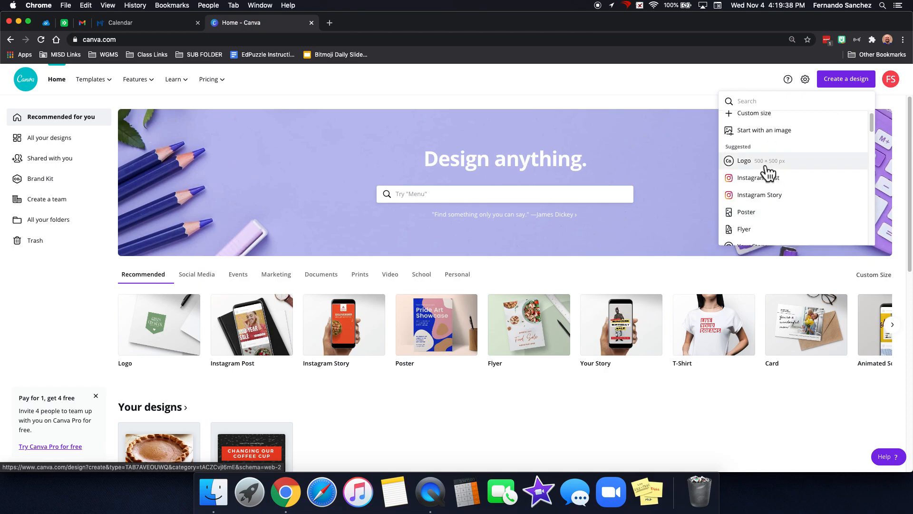
left_click(746, 161)
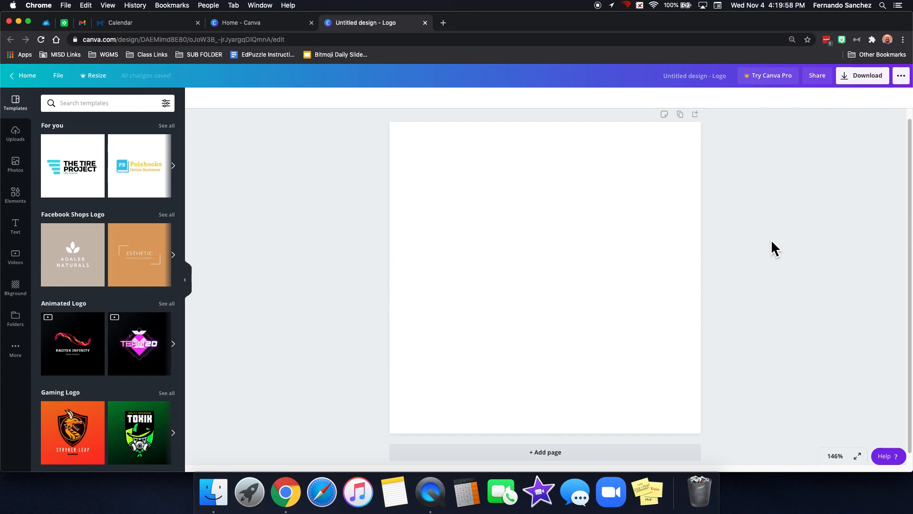
Add a second blank page to the logo design and delete it again
left_click(695, 114)
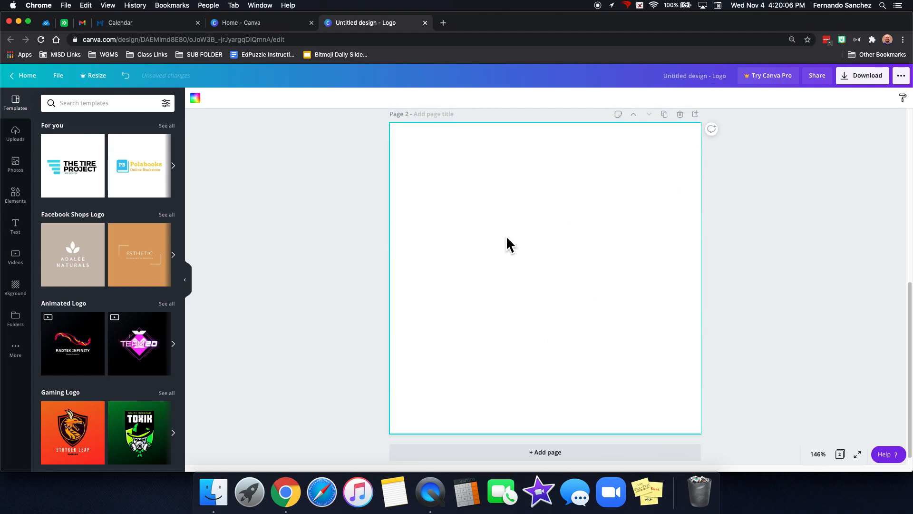
scroll(558, 324, "up", 7)
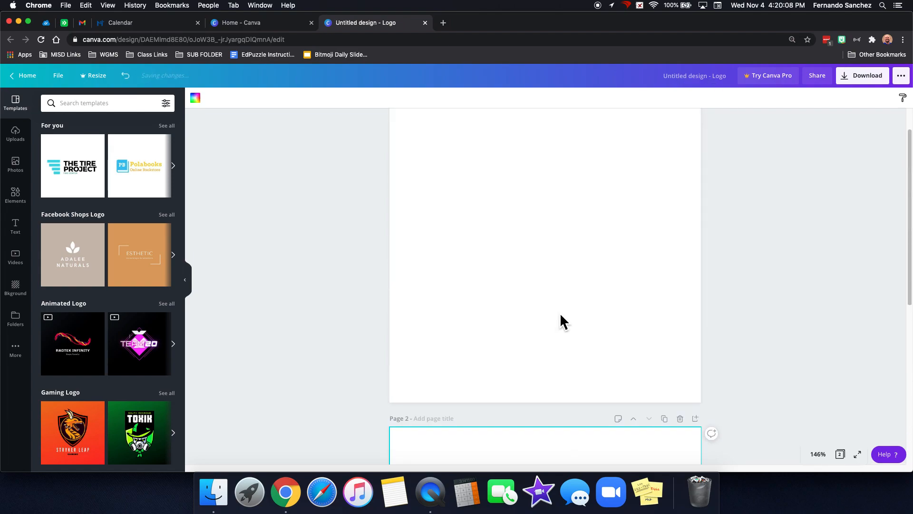
scroll(560, 312, "down", 6)
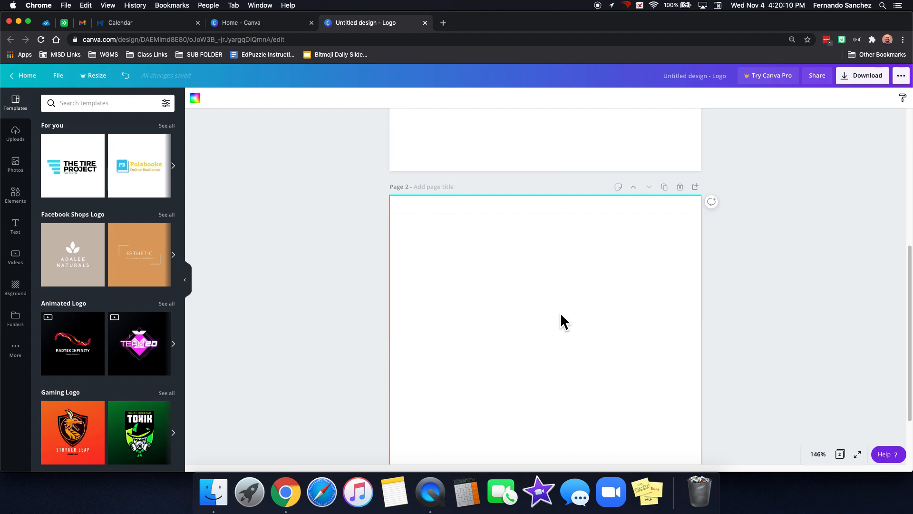
left_click(680, 187)
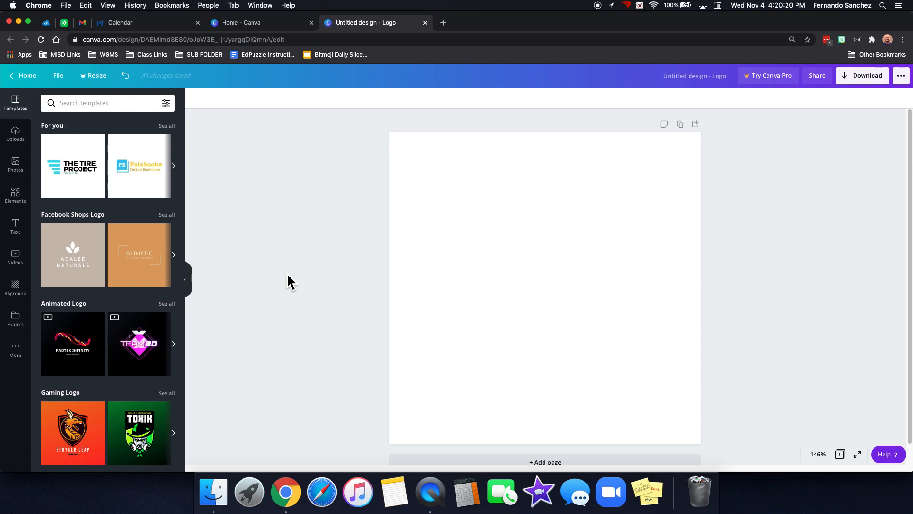
Rename the untitled design as My Sample Logo
left_click(676, 77)
key("BackSpace")
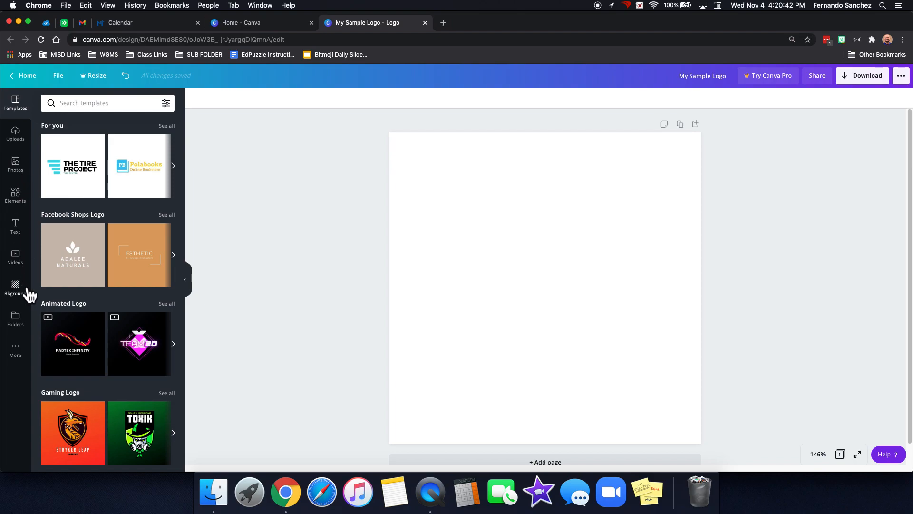
Browse the available logo templates and search them for basketball
left_click(18, 360)
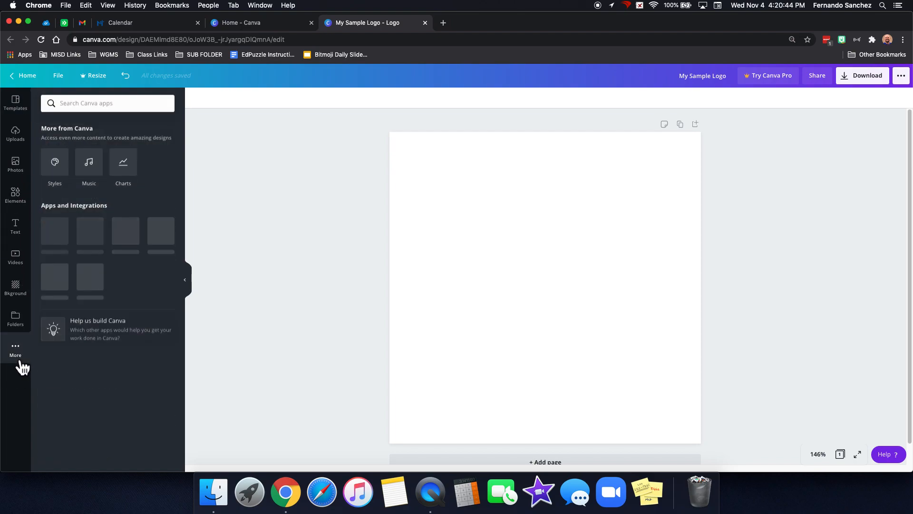
left_click(22, 115)
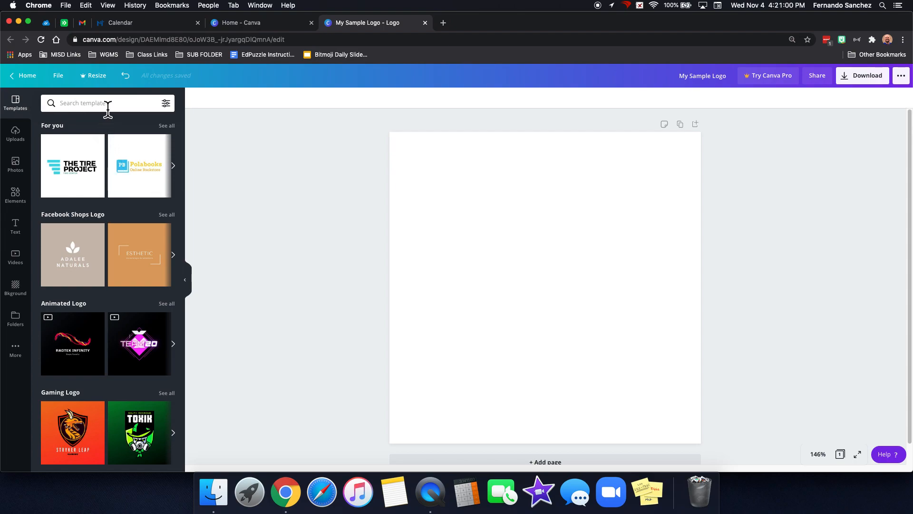
scroll(123, 227, "down", 15)
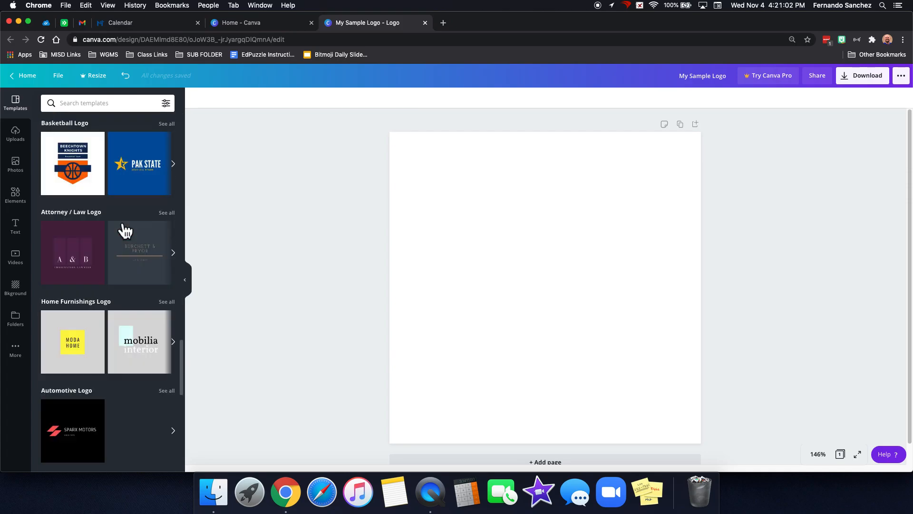
scroll(122, 227, "up", 15)
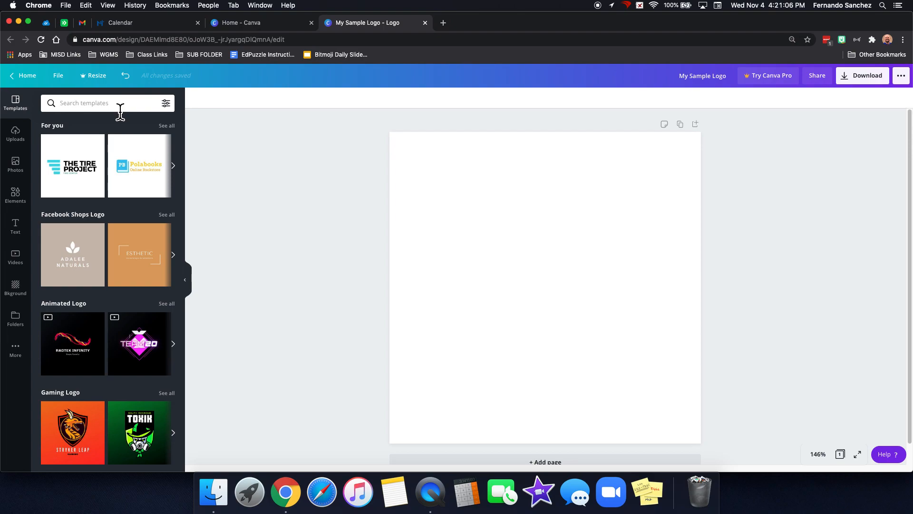
type("basketbal")
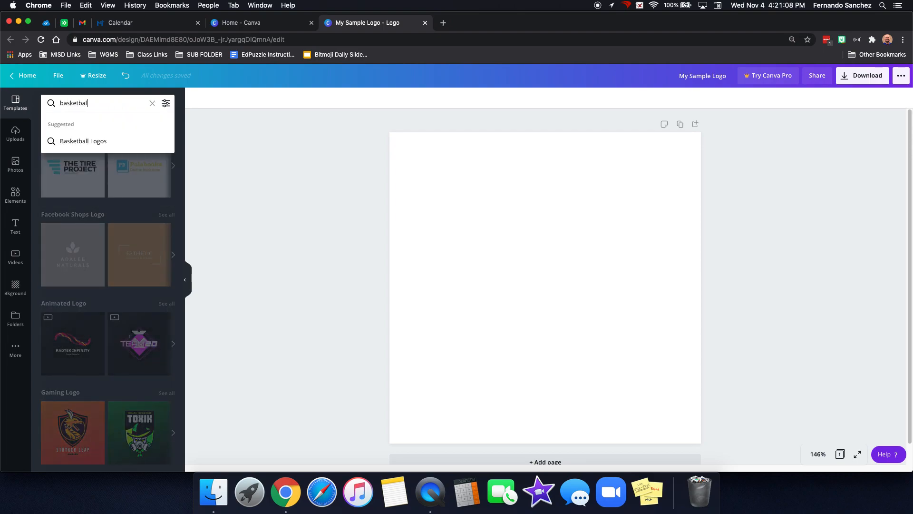
type("l")
key("Return")
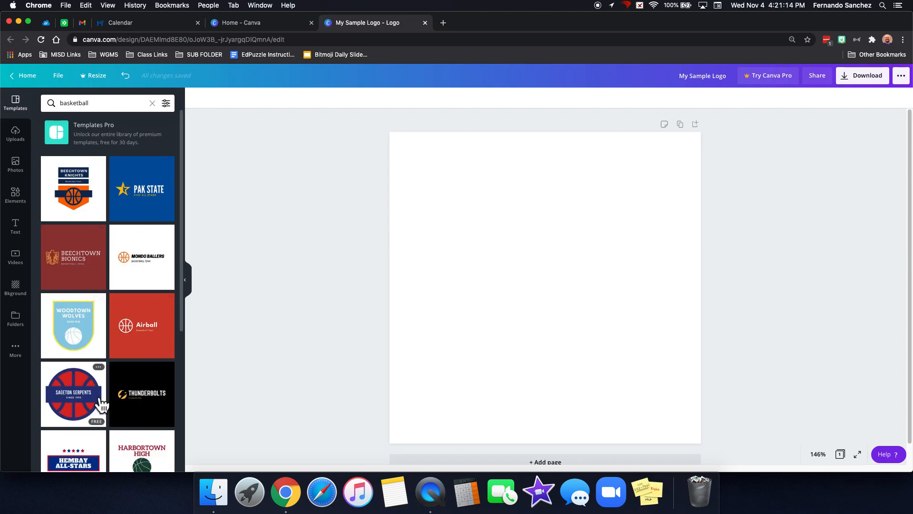
Look through the basketball templates and apply the Mondo Ballers one to the blank page
scroll(112, 374, "down", 2)
scroll(112, 374, "down", 2)
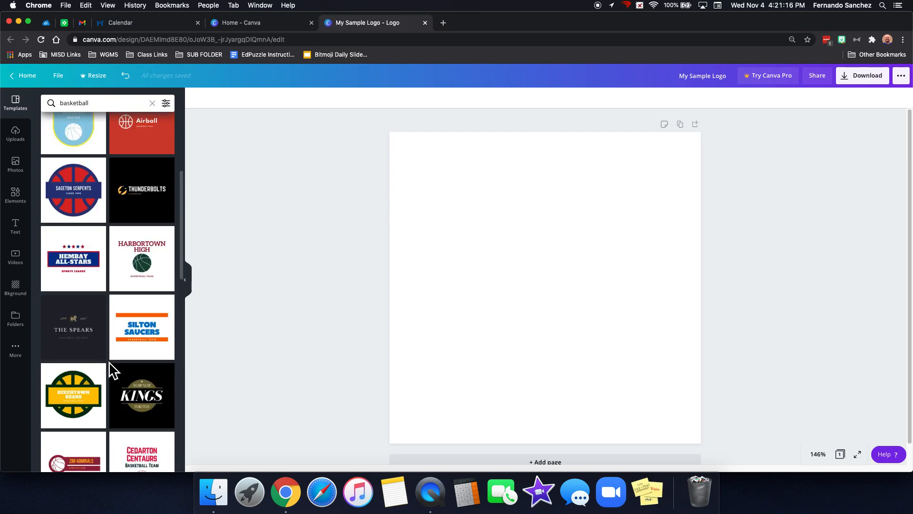
scroll(112, 367, "down", 3)
scroll(112, 358, "up", 10)
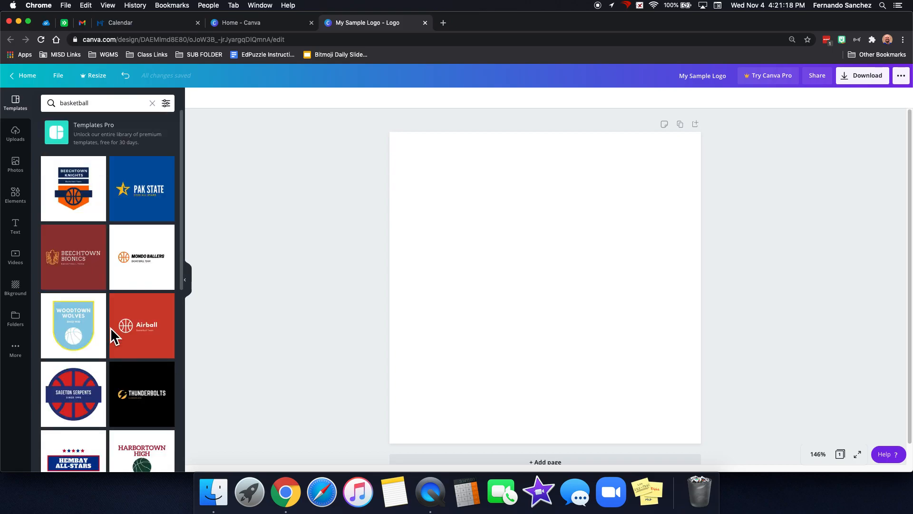
left_click(152, 269)
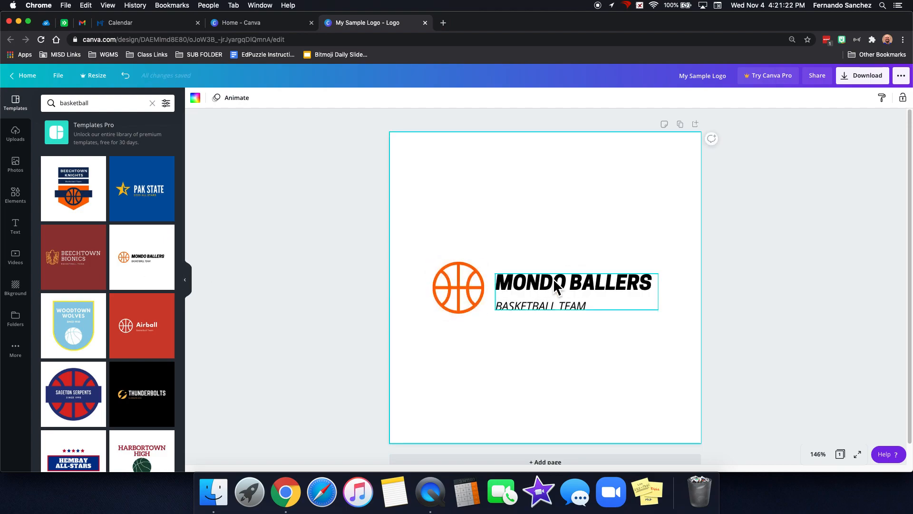
Select the basketball graphic, the team name and the subtitle in turn to examine the template's editable parts
left_click(450, 281)
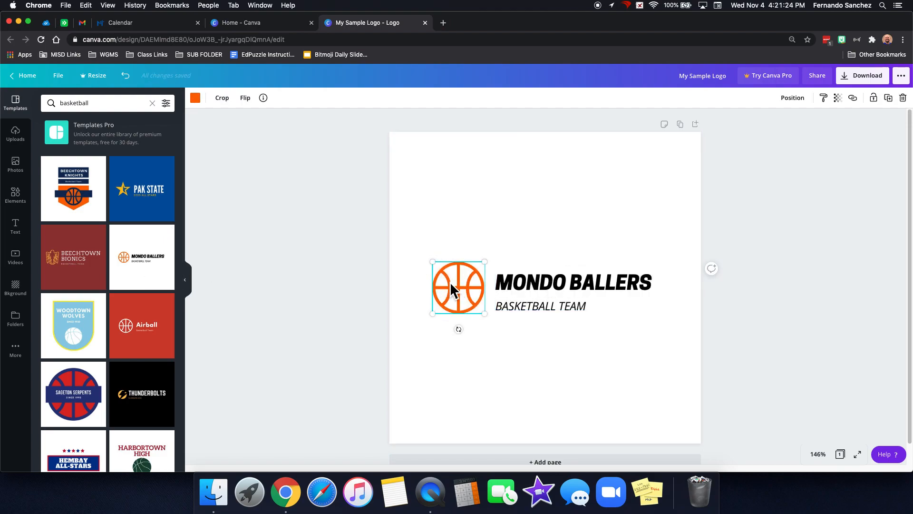
left_click(523, 286)
left_click(524, 287)
left_click(542, 282)
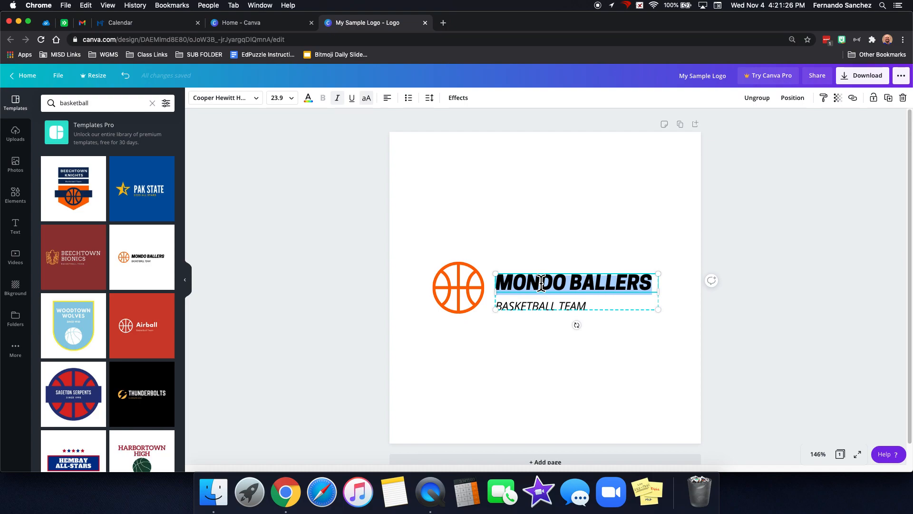
left_click(538, 308)
left_click(538, 309)
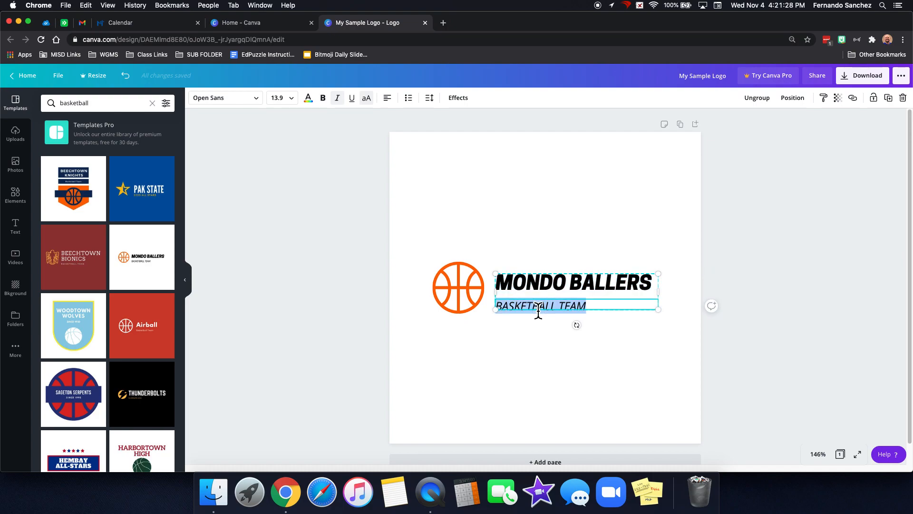
left_click(467, 286)
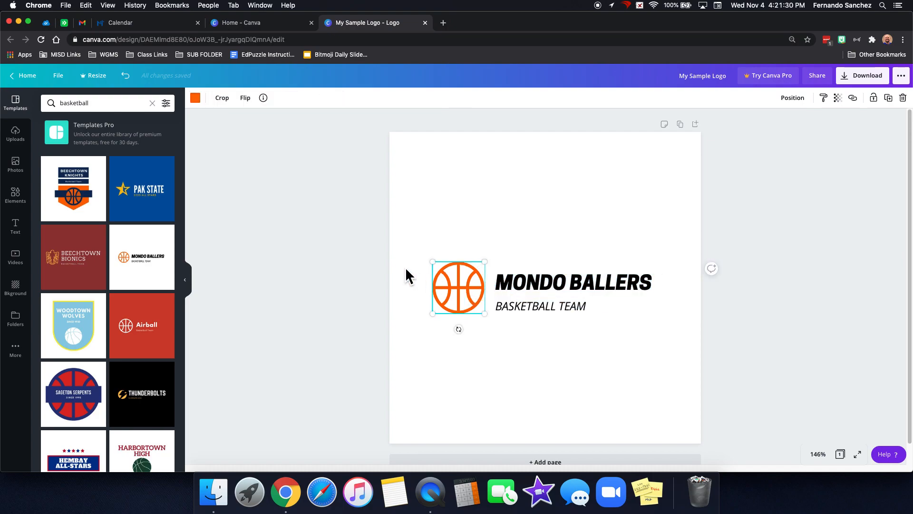
Delete the basketball graphic and both text lines of the Mondo Ballers template from the page
left_click(406, 244)
left_click_drag(407, 243, 713, 343)
key("Delete")
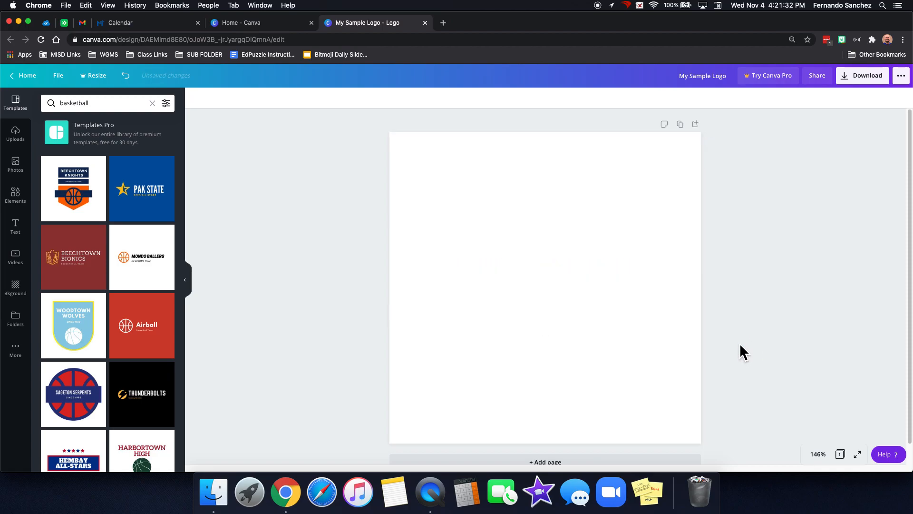
Apply the Cedarton Centaurs basketball team template to the empty logo page
scroll(158, 291, "down", 5)
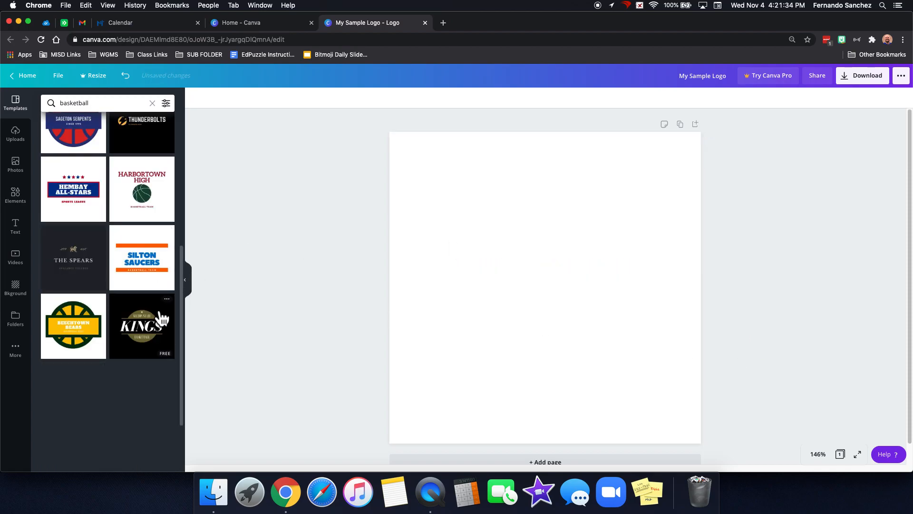
scroll(130, 257, "down", 3)
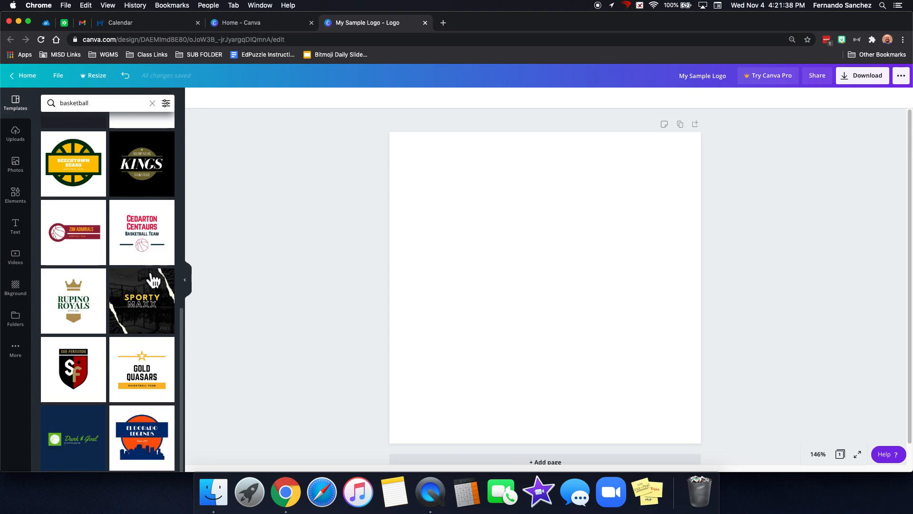
left_click(154, 232)
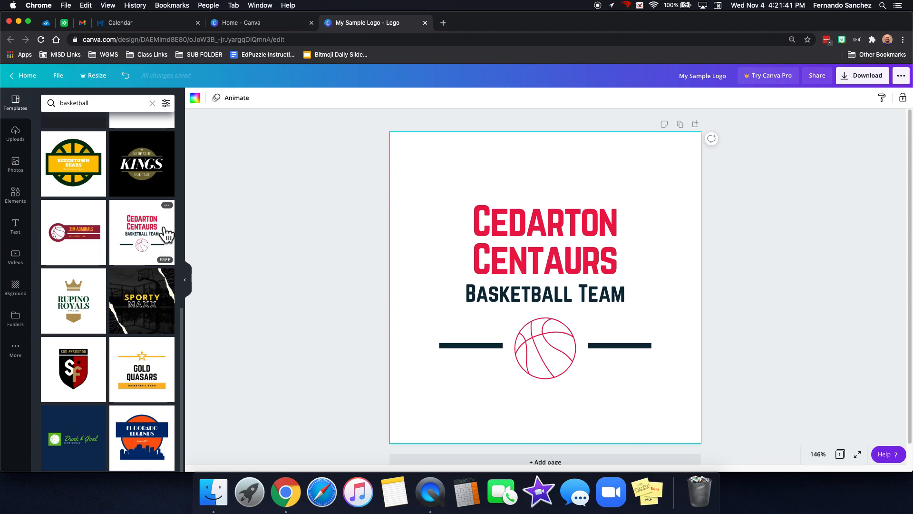
Select all parts of the Cedarton Centaurs template together and delete them from the page
left_click(515, 224)
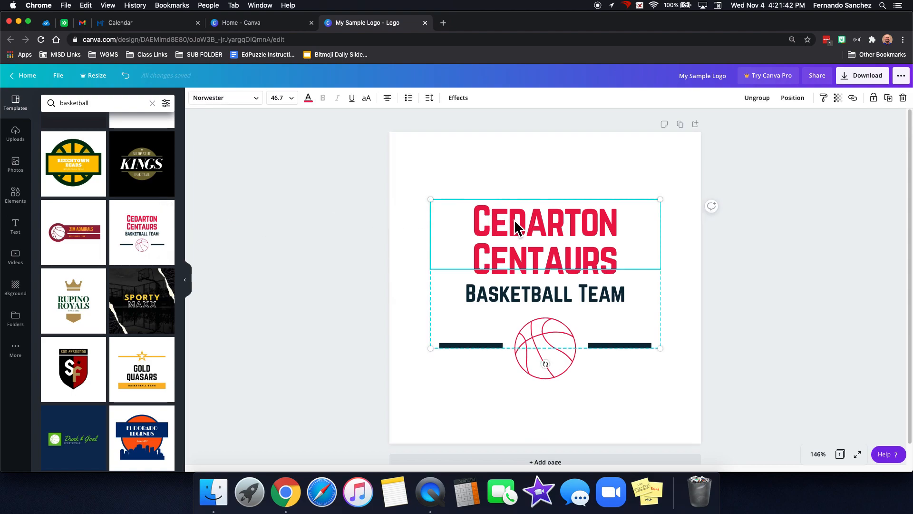
left_click(483, 346)
left_click(562, 344)
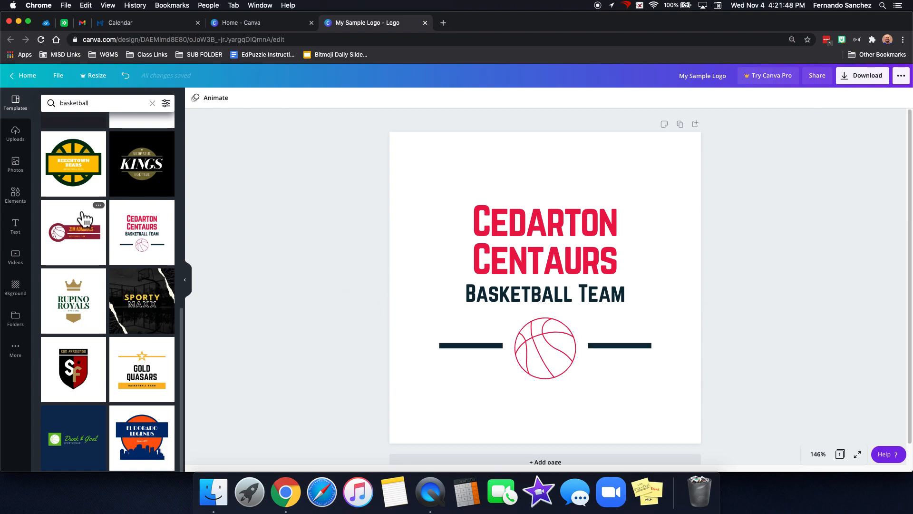
left_click_drag(409, 150, 756, 424)
key("Delete")
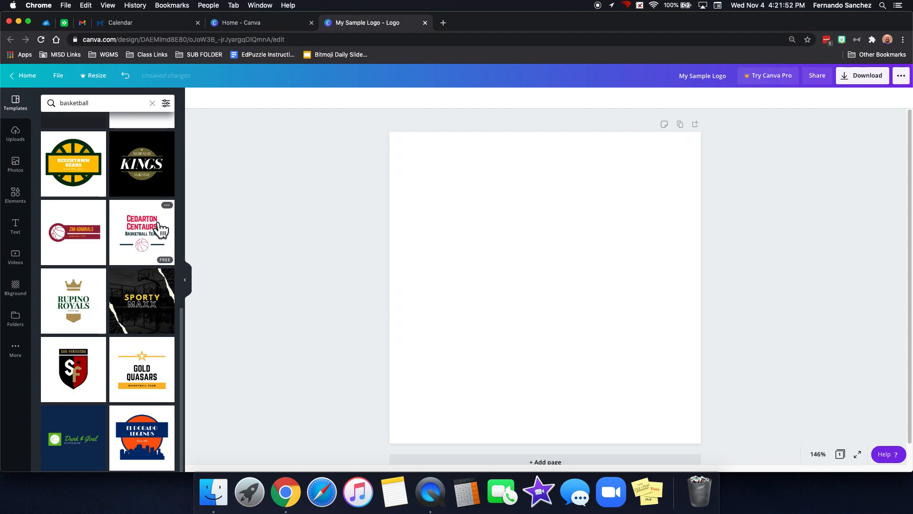
Examine the media upload sources, including the device's Downloads folder and the Google Drive connection
left_click(32, 145)
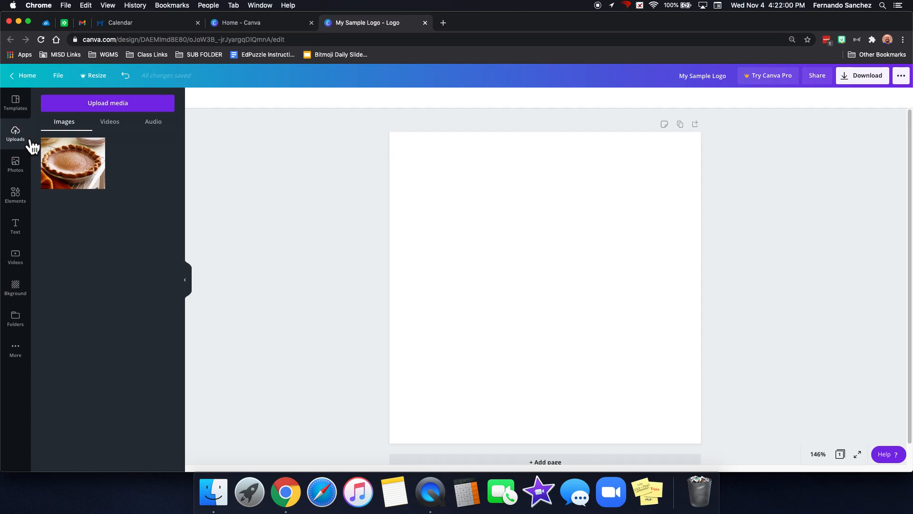
left_click(109, 103)
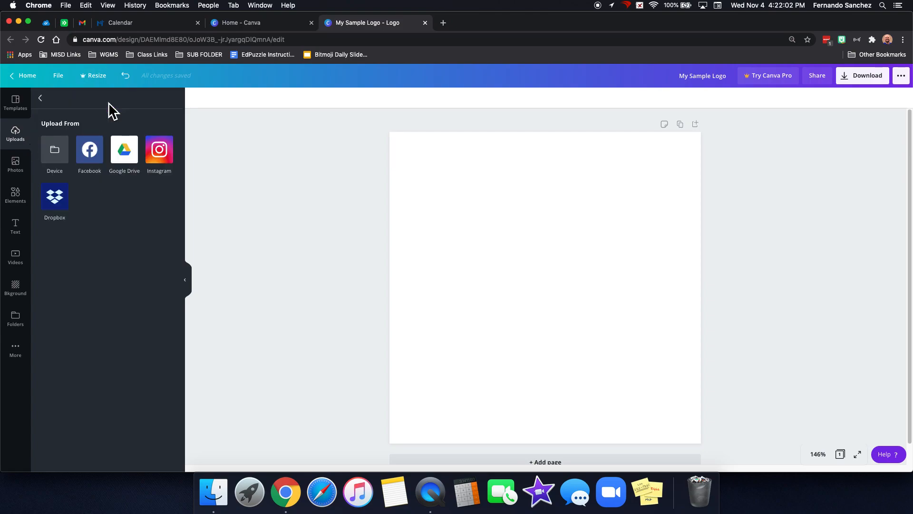
left_click(67, 165)
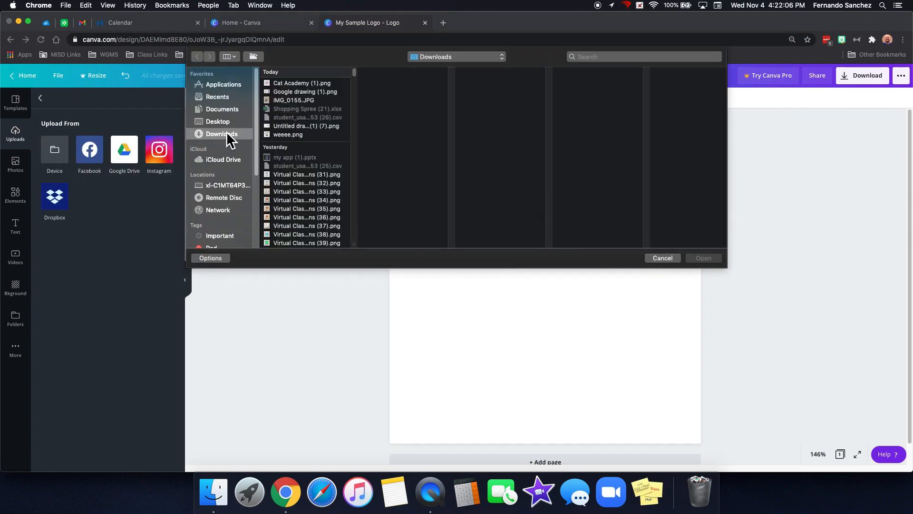
left_click(670, 259)
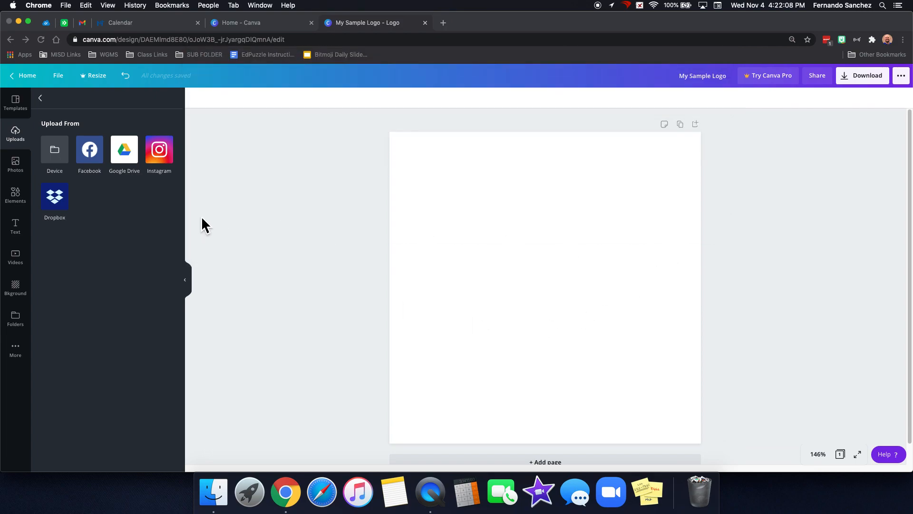
left_click(128, 159)
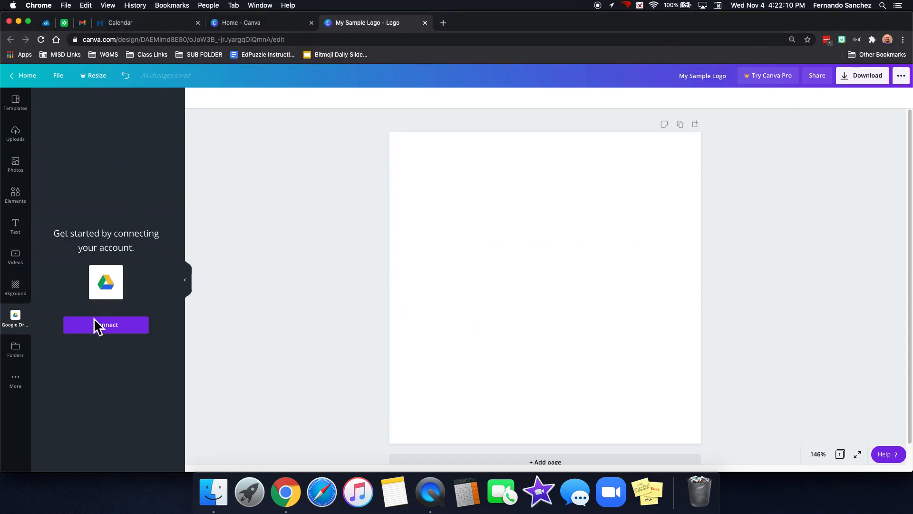
left_click(27, 144)
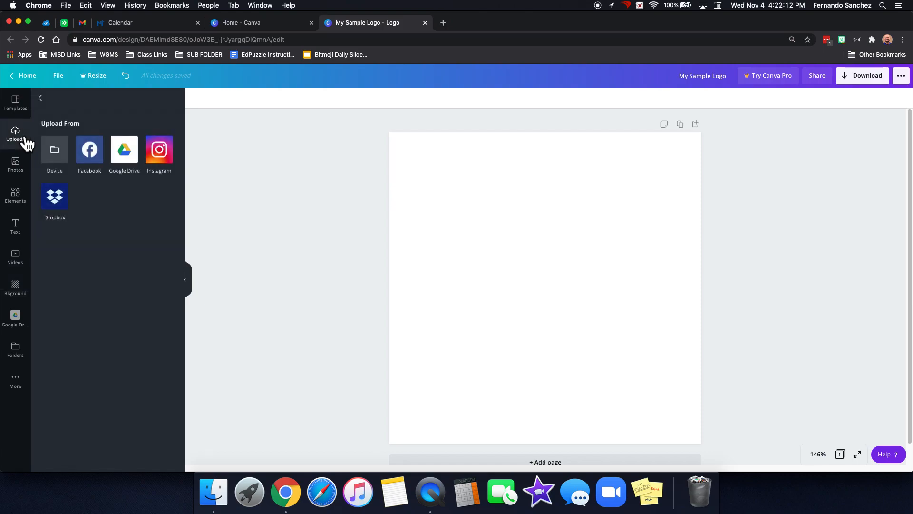
Search the photo library for christmas tree
left_click(26, 172)
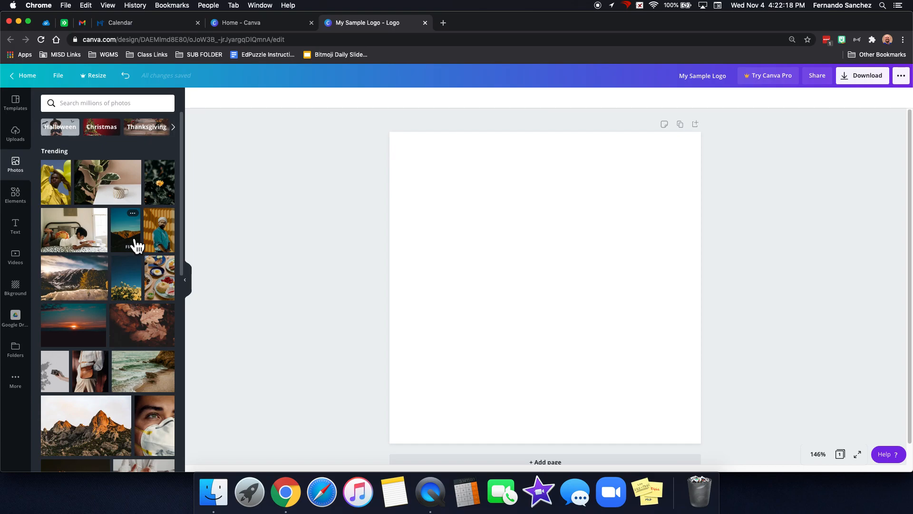
left_click(100, 105)
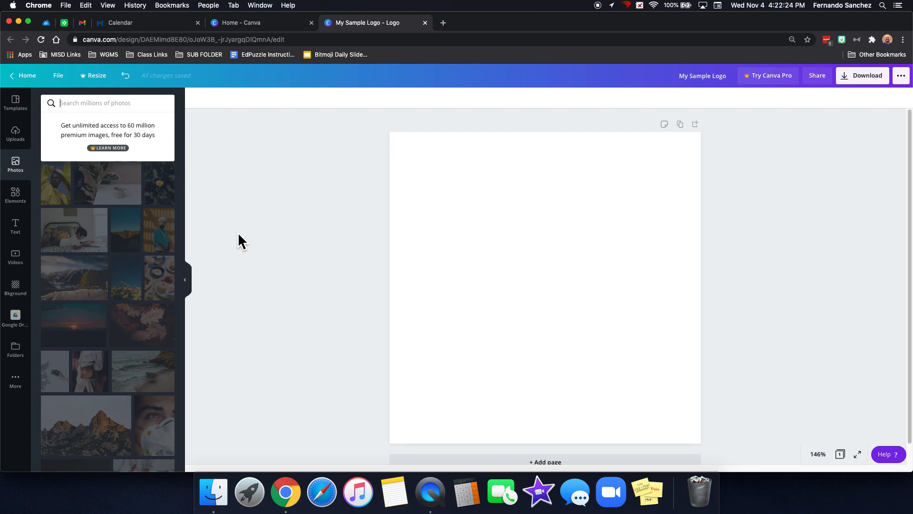
type("christmas")
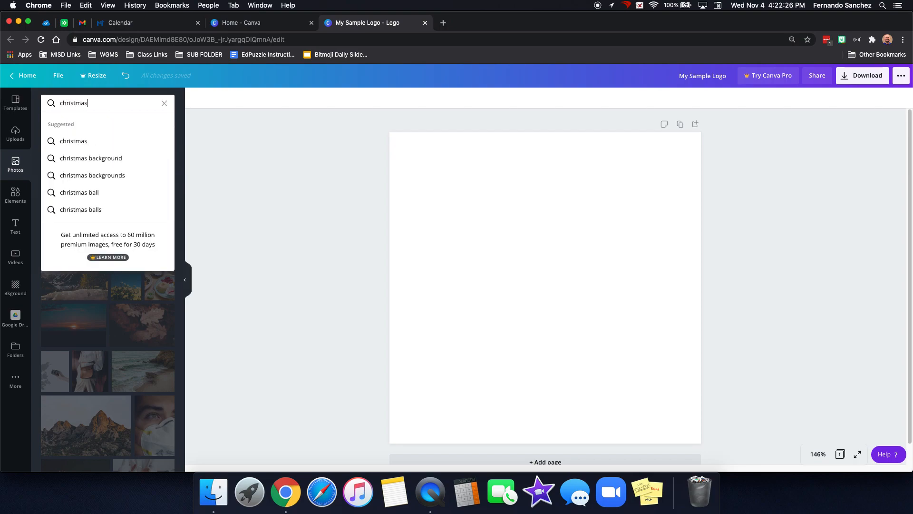
type(" tree")
key("Return")
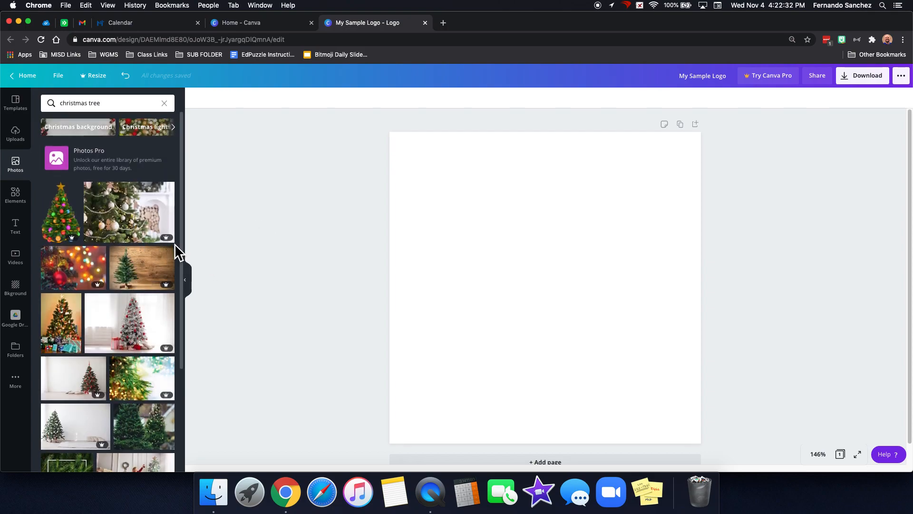
Try the watermarked tree close-up, delete it, and place the free photo of the lit Christmas tree with presents on the page
left_click(131, 221)
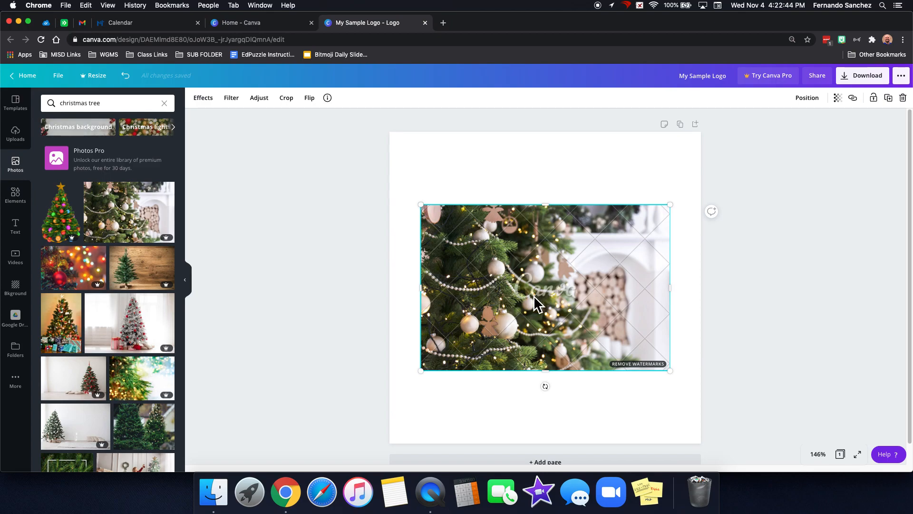
key("BackSpace")
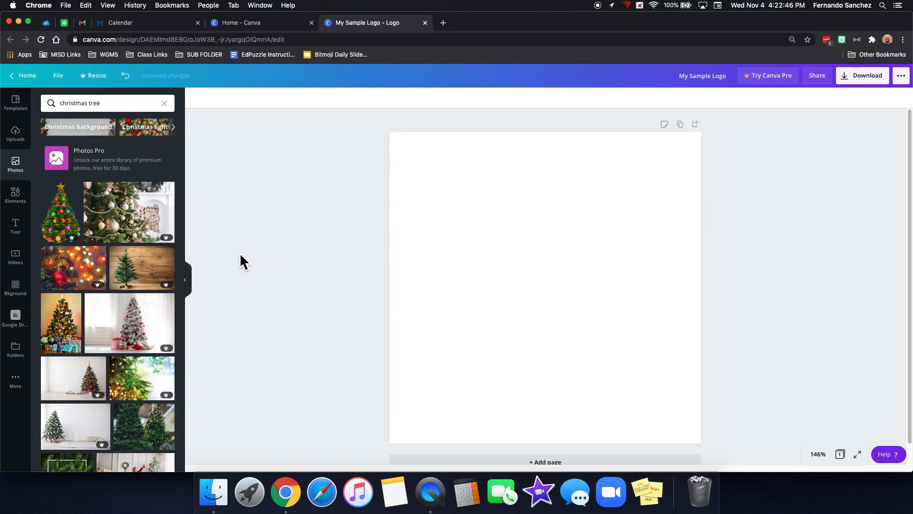
left_click(71, 328)
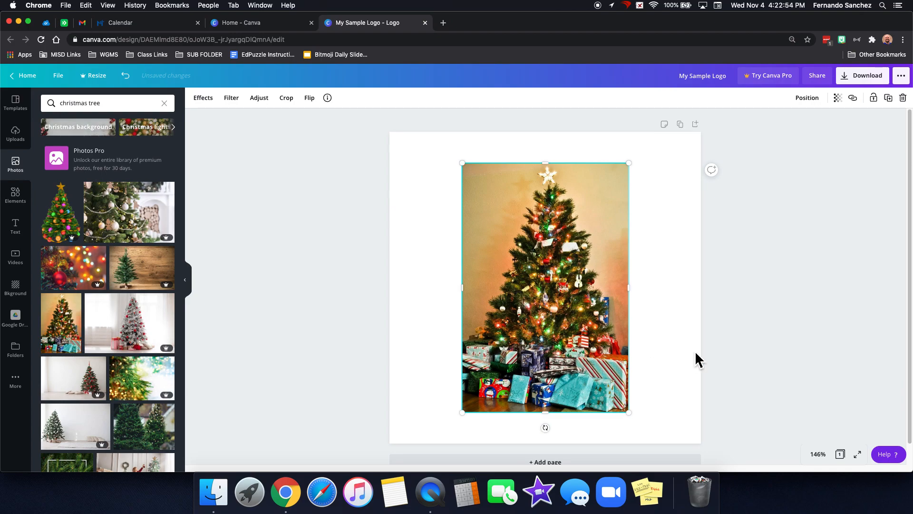
left_click(713, 341)
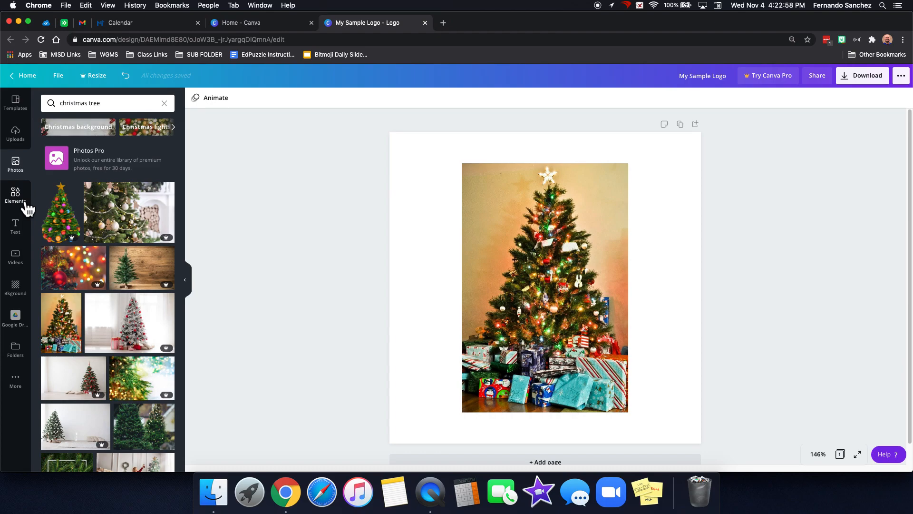
Clear the photo search, add a circle shape from the elements, and enlarge it until it covers most of the Christmas tree photo
left_click(134, 111)
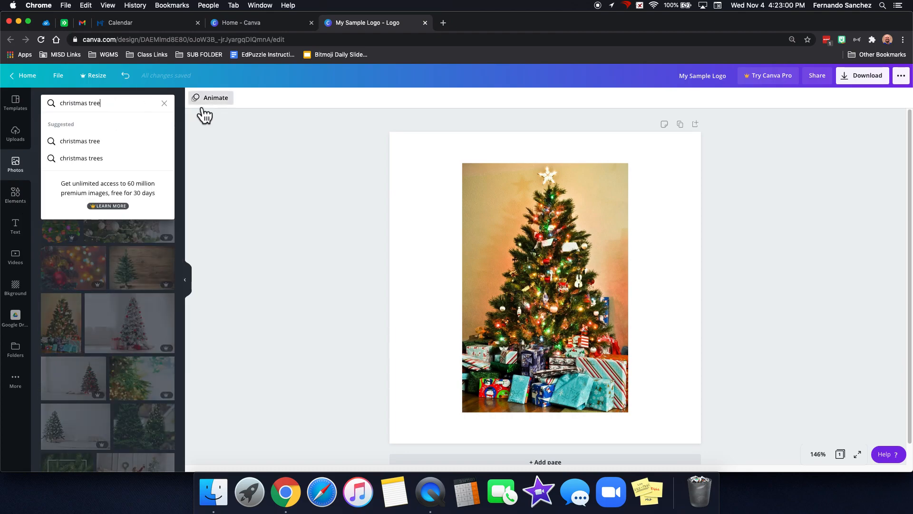
left_click(164, 103)
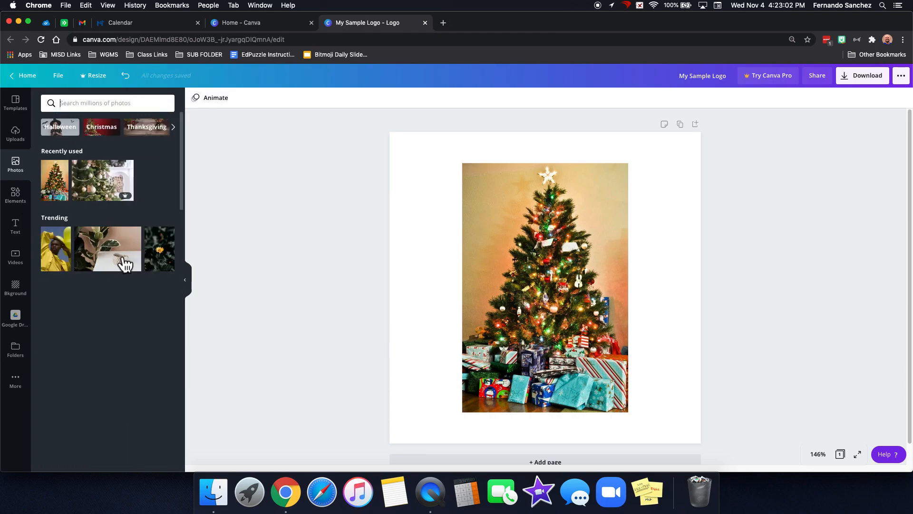
left_click(15, 202)
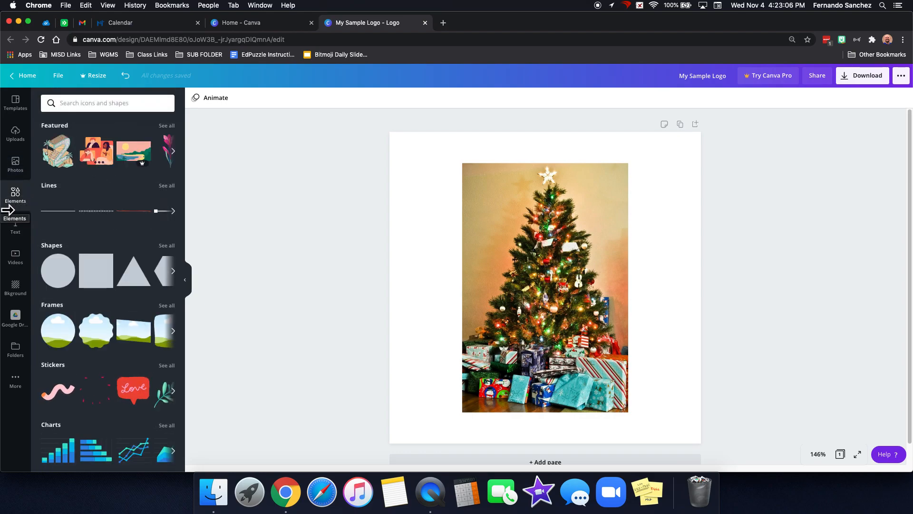
left_click(64, 275)
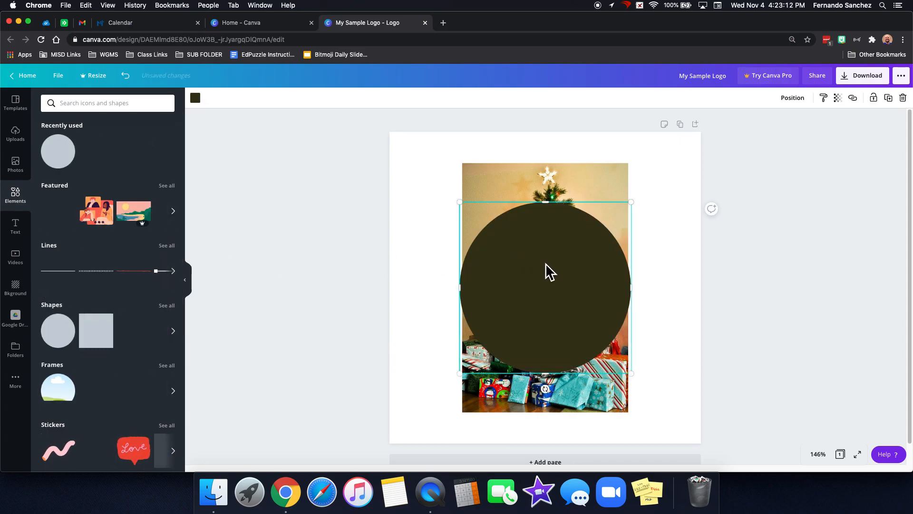
left_click_drag(460, 202, 425, 171)
left_click_drag(632, 373, 671, 413)
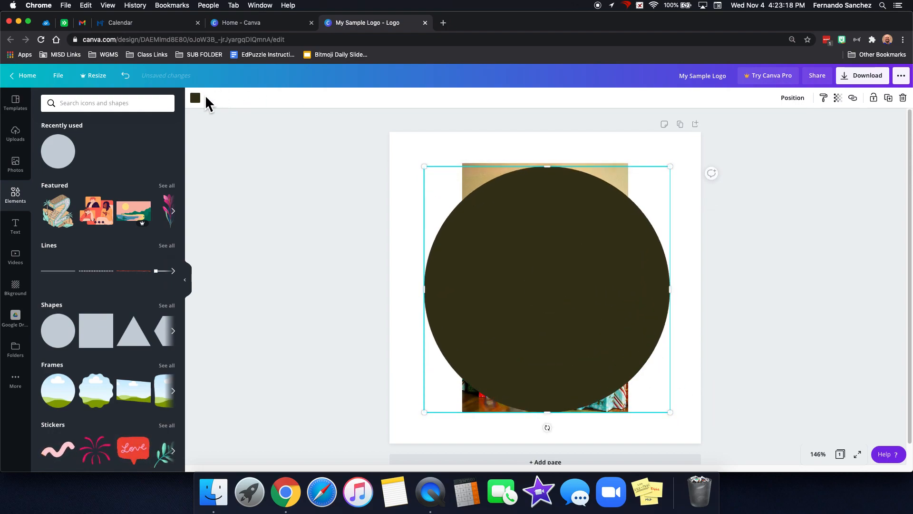
Recolor the circle dark green from the default colors and move it slightly up
left_click(196, 99)
left_click(51, 295)
left_click_drag(548, 240, 550, 235)
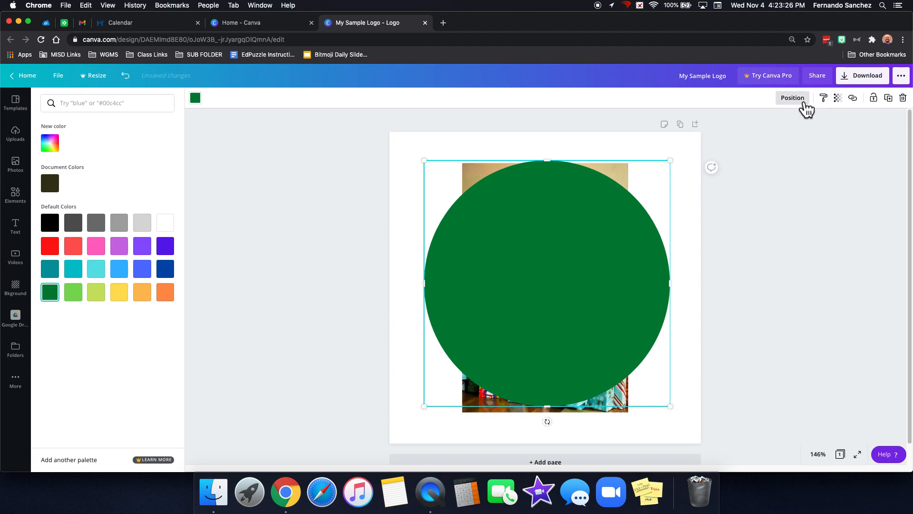
Send the green circle backward behind the Christmas tree photo
left_click(804, 101)
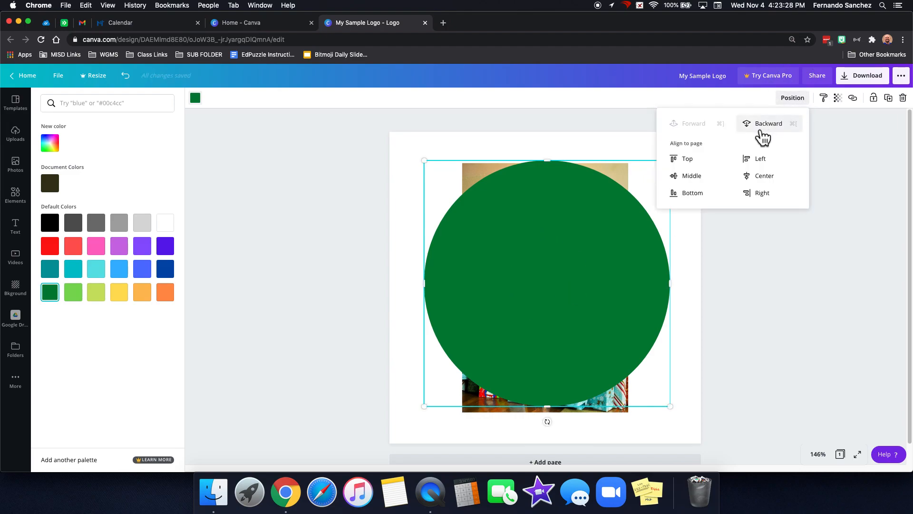
left_click(757, 128)
left_click(757, 306)
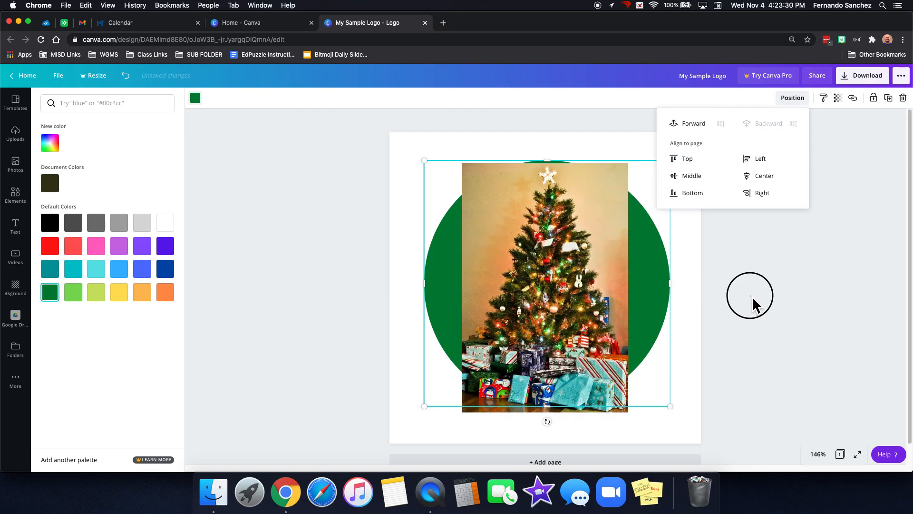
left_click(764, 307)
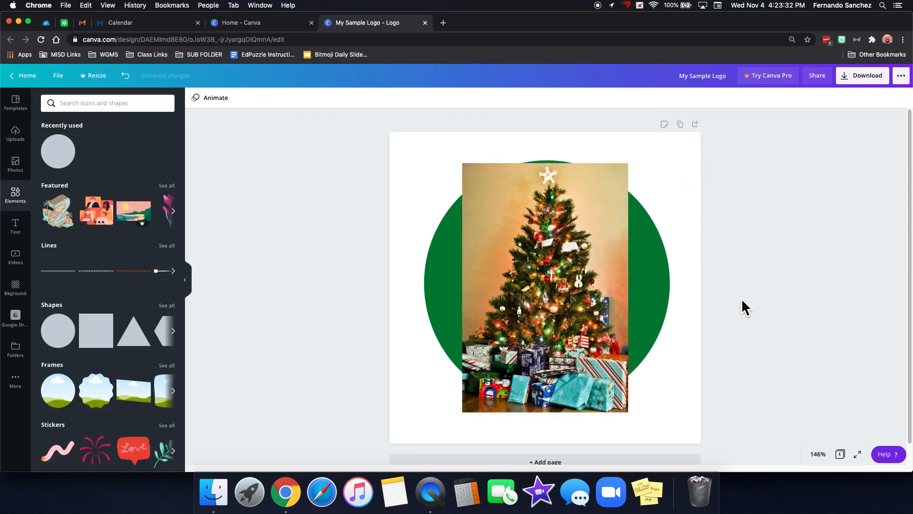
Try flipping the Christmas tree photo horizontally and vertically, and restore its original orientation
left_click(553, 267)
left_click(274, 257)
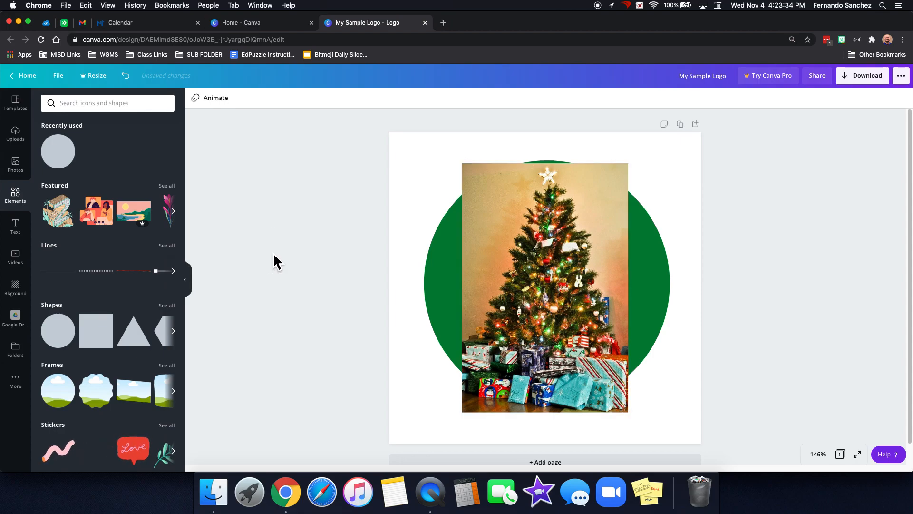
left_click(577, 214)
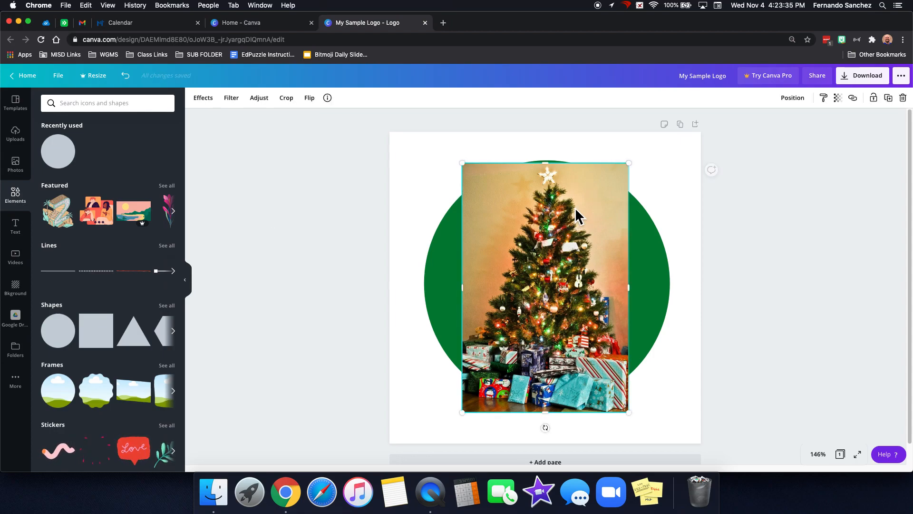
left_click(310, 97)
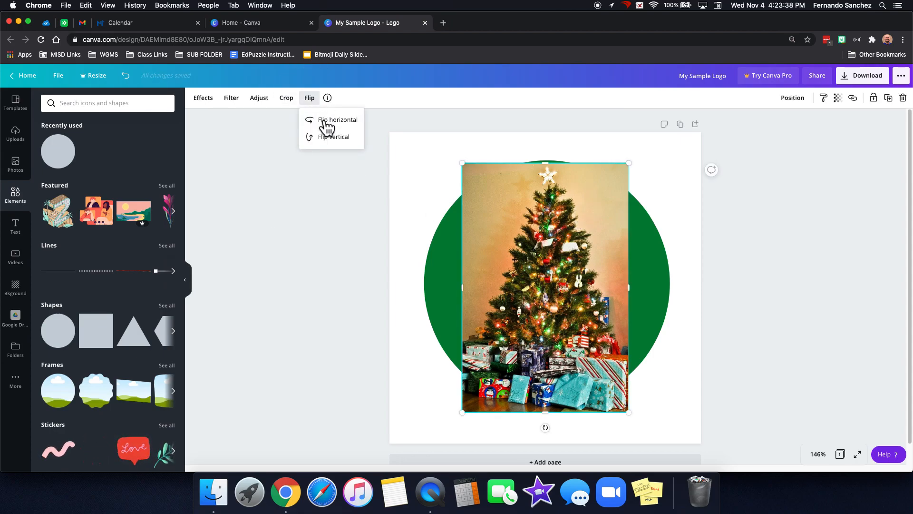
left_click(326, 122)
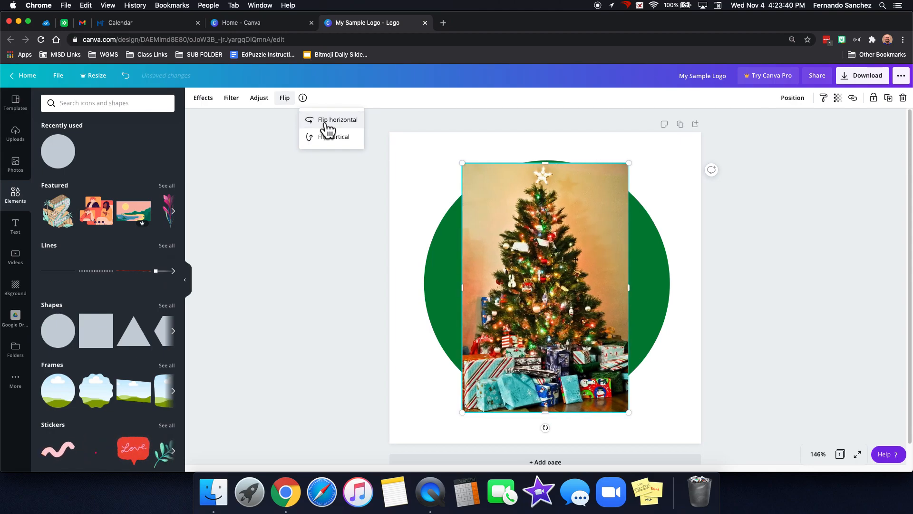
left_click(333, 143)
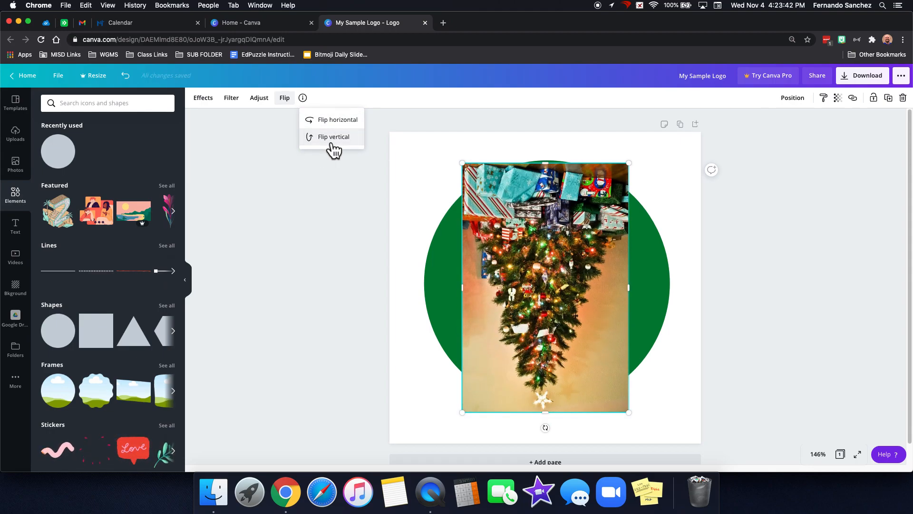
left_click(333, 142)
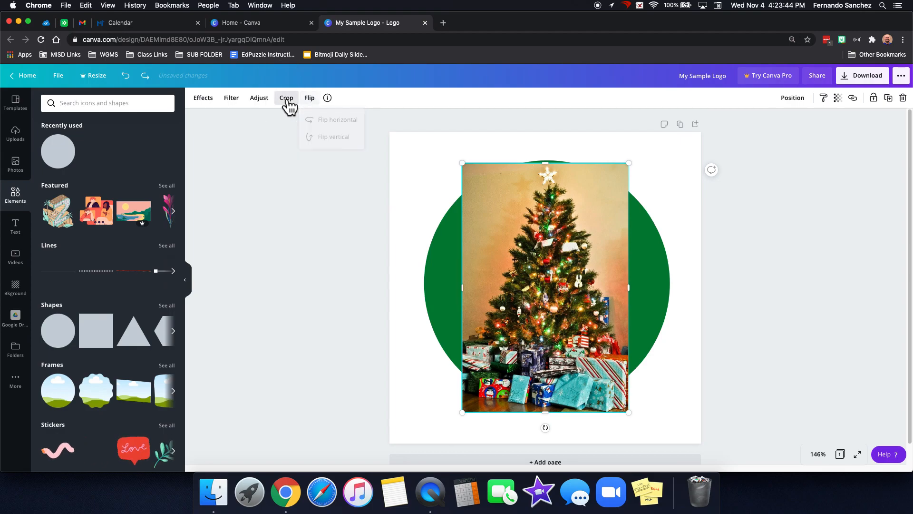
Try cropping the Christmas tree photo from its lower-left corner, and undo the crop
left_click(287, 98)
left_click_drag(469, 416, 473, 362)
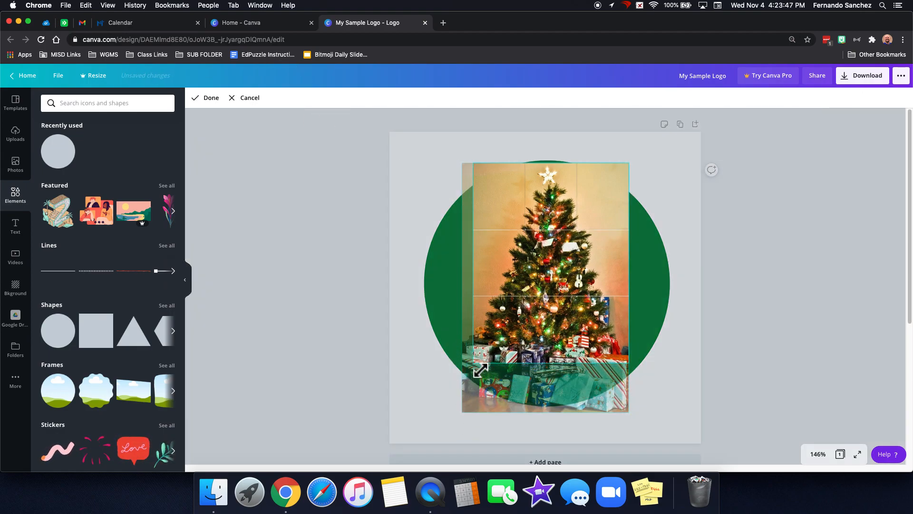
left_click(771, 332)
key("super+z")
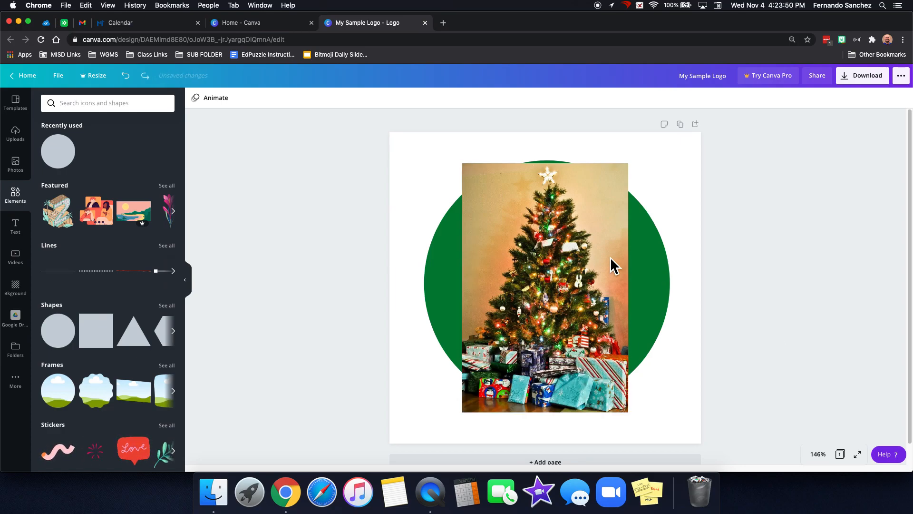
Search the elements for "christmas tree" and add the illustrated tree with an orange star and round ornaments
left_click(540, 255)
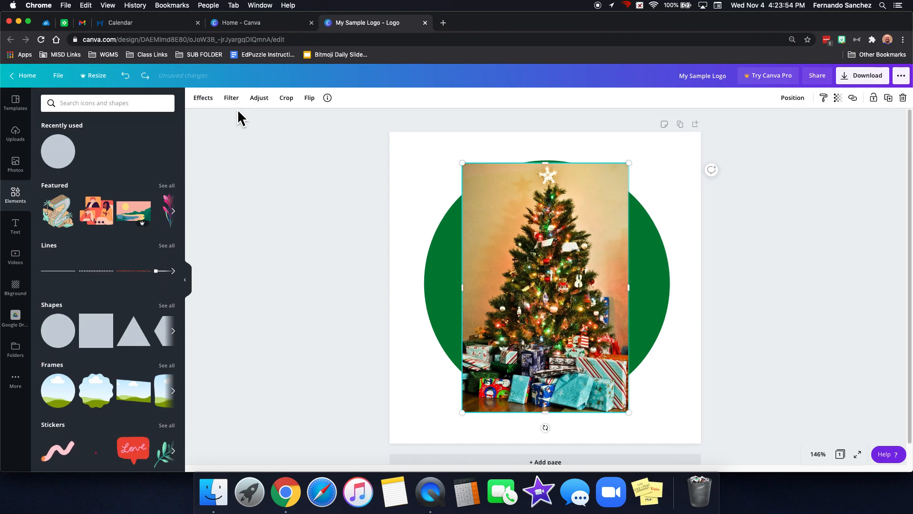
left_click(133, 106)
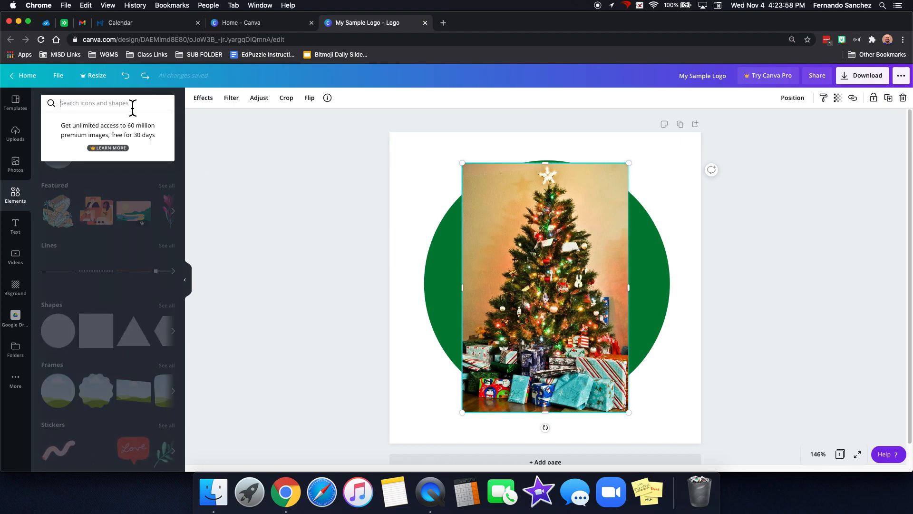
type("christmas tr")
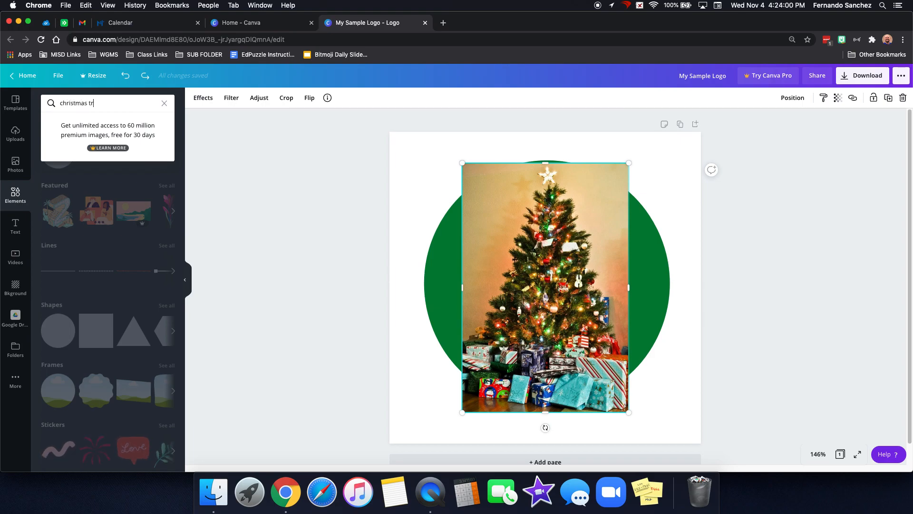
type("ee")
key("Return")
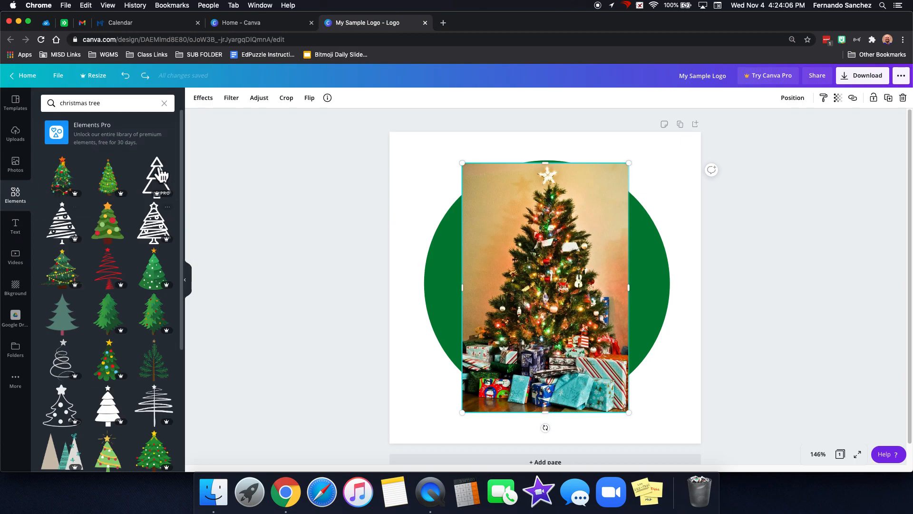
left_click(116, 229)
Place the illustrated tree in the page's upper-left corner and shift the Christmas tree photo to the right
left_click_drag(561, 310, 477, 257)
left_click_drag(593, 287, 638, 291)
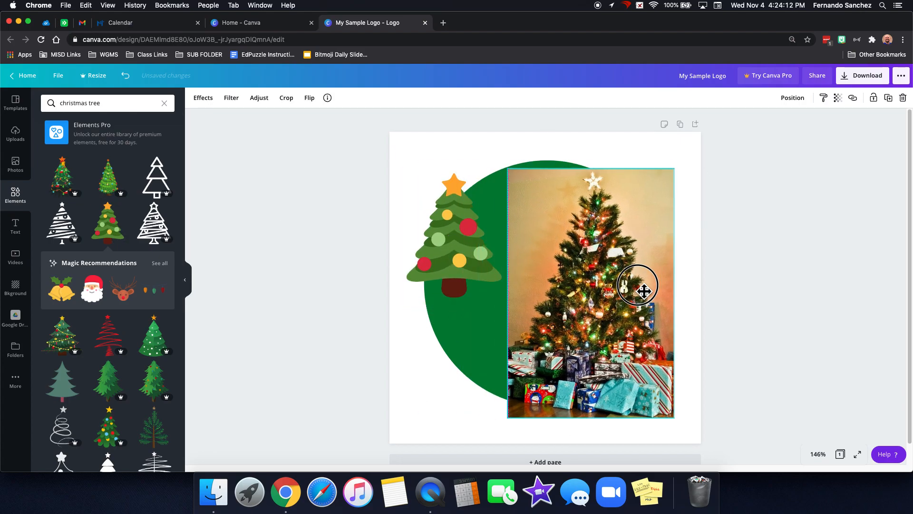
left_click_drag(471, 250, 457, 230)
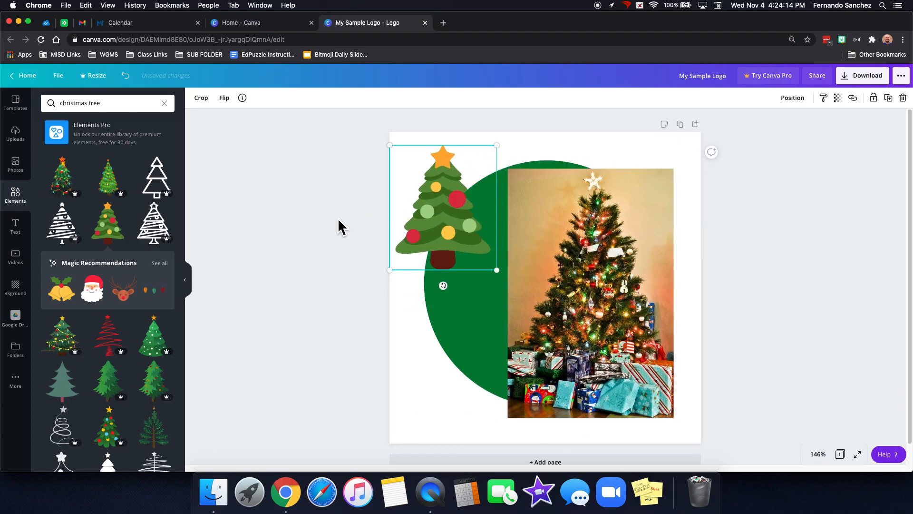
Rotate the illustrated tree counterclockwise so its star points toward the page's upper-left corner
left_click(328, 223)
left_click(430, 196)
left_click(459, 203)
left_click(341, 220)
left_click(438, 214)
left_click_drag(444, 285, 459, 266)
left_click(332, 266)
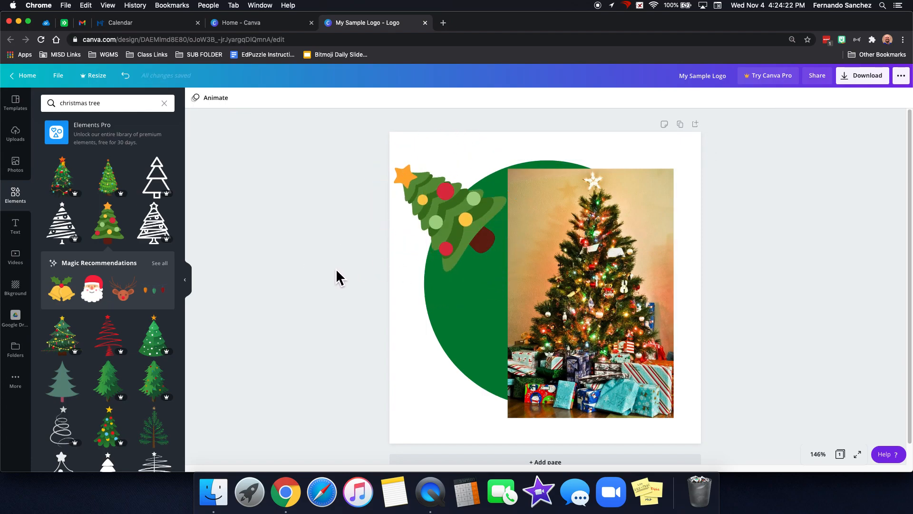
Add the glowing green CHEERS! text design to the page
left_click(35, 236)
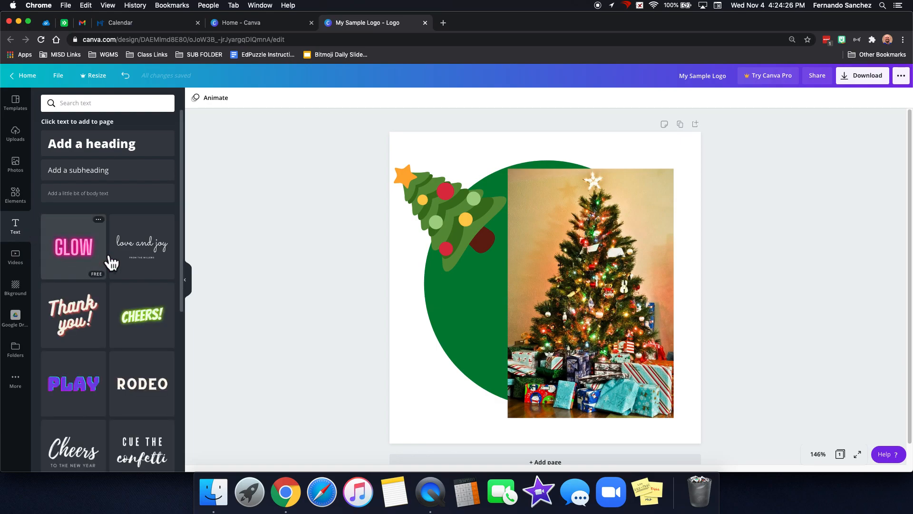
scroll(122, 299, "down", 1)
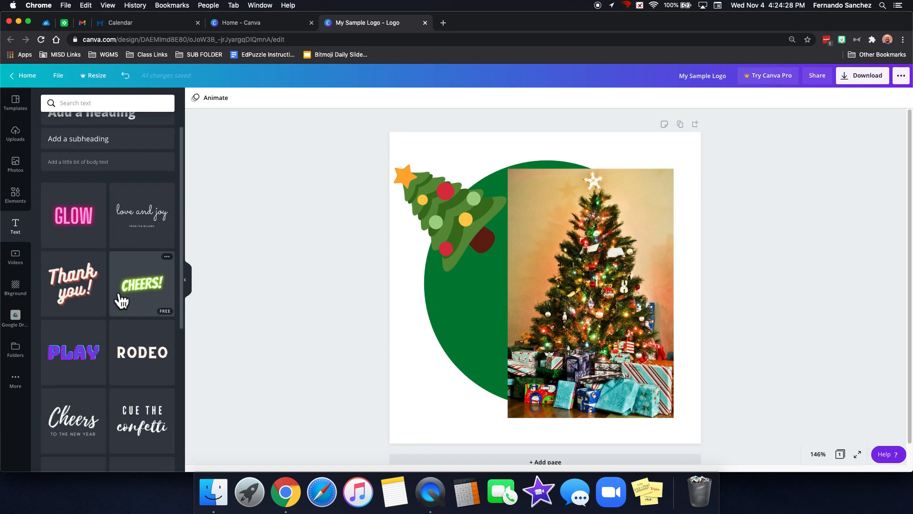
left_click(147, 261)
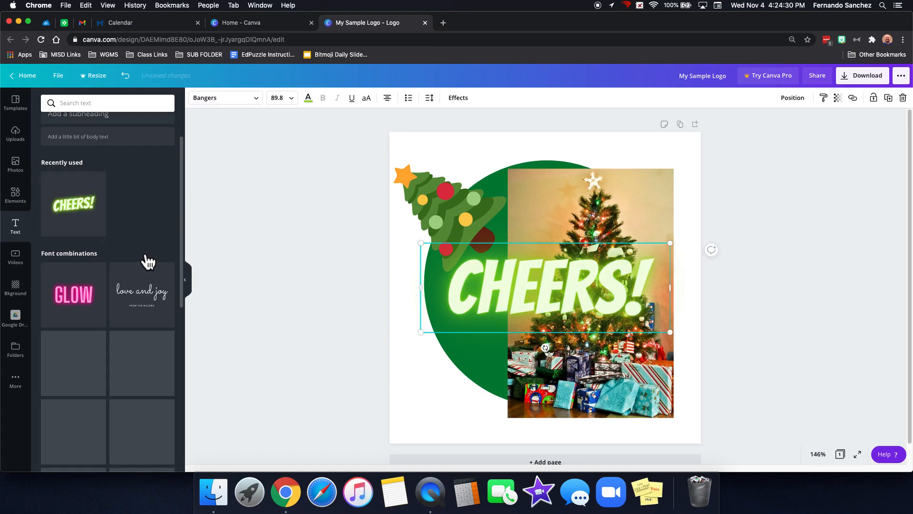
Replace the wording of the glowing green text with HAPPY HOLIDAYS!
double_click(536, 281)
type("HELLO")
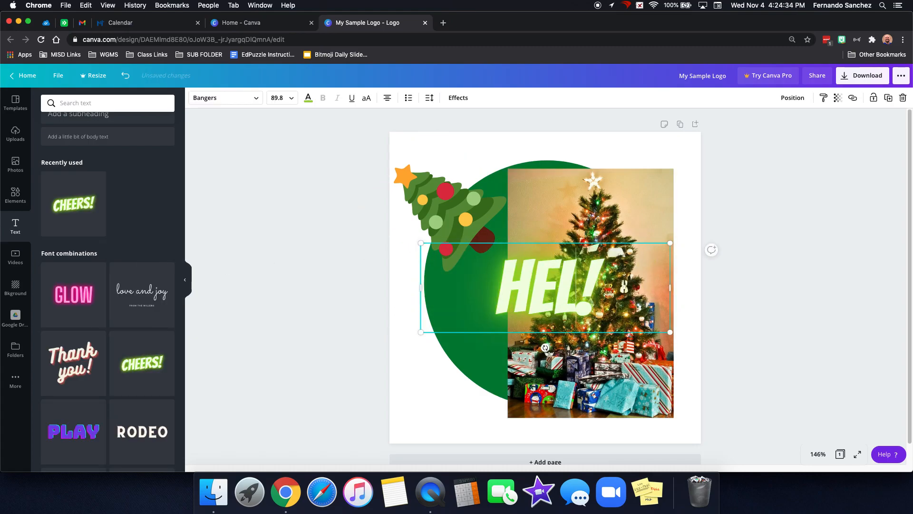
key("BackSpace")
key("BackSpace")
key("BackSpace")
key("BackSpace")
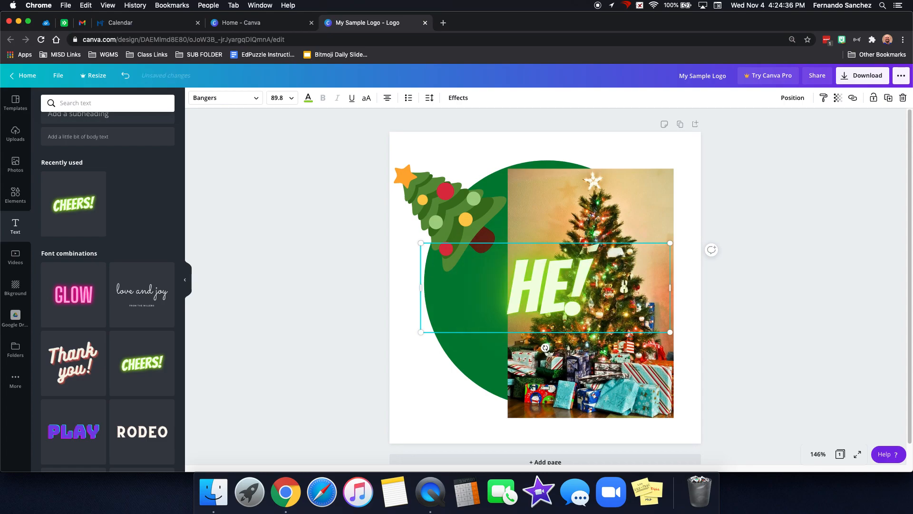
type("APPY HOLIDAYS")
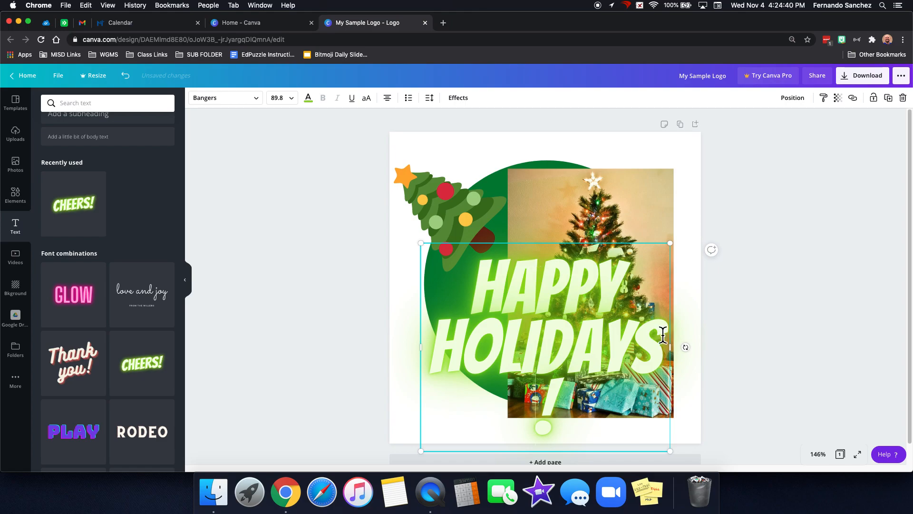
Widen the glowing text box so HOLIDAYS! fits on one line, and move it to the upper part of the page
left_click_drag(681, 351, 702, 351)
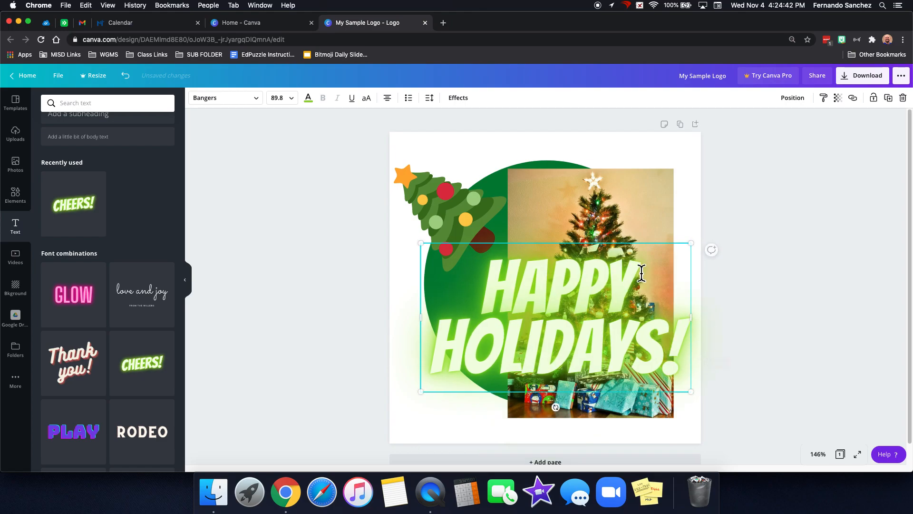
left_click_drag(593, 251, 588, 152)
left_click(756, 251)
Add a heading text box reading "Happy Holidays"
left_click(109, 103)
scroll(116, 165, "up", 3)
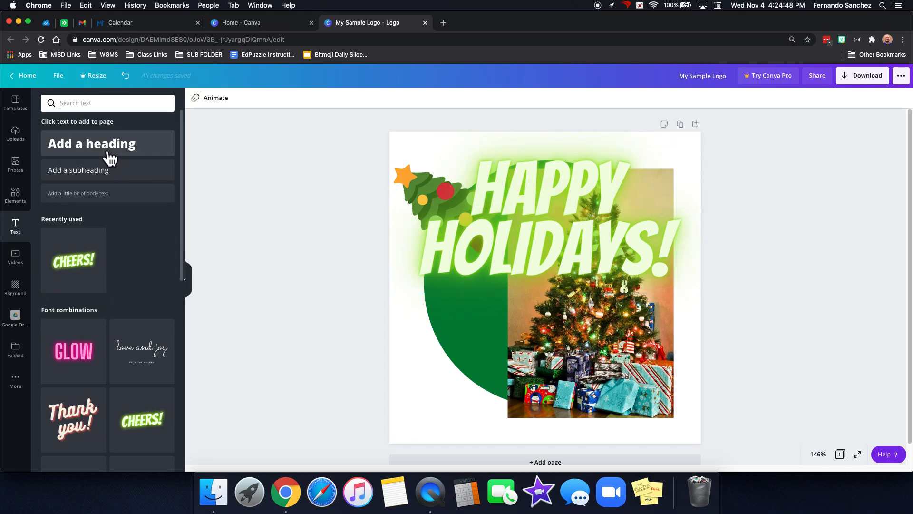
left_click(100, 153)
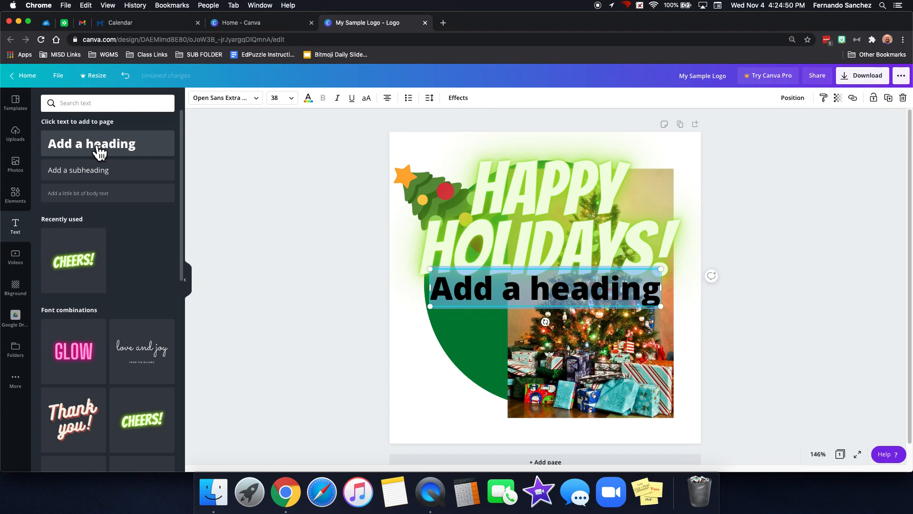
type("Happy Holidays")
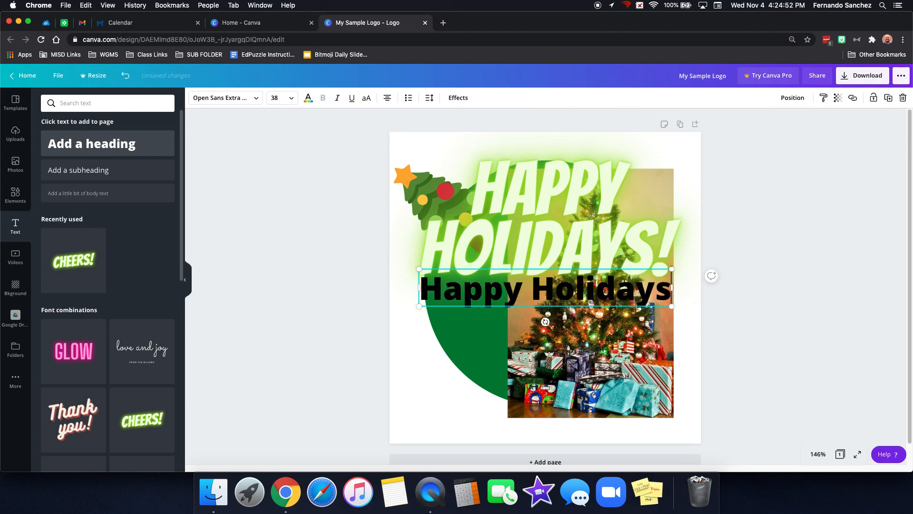
left_click(721, 342)
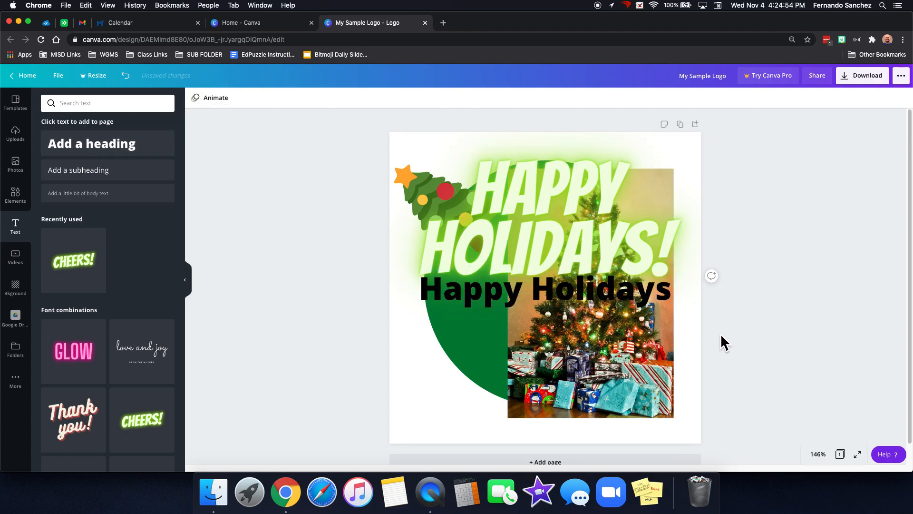
Recolor the plain Happy Holidays heading purple from the default colors
left_click(603, 299)
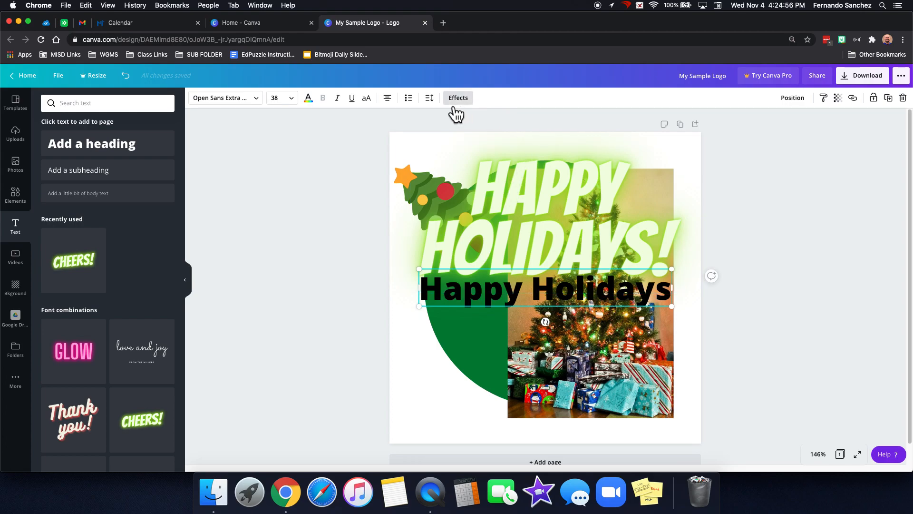
left_click(310, 102)
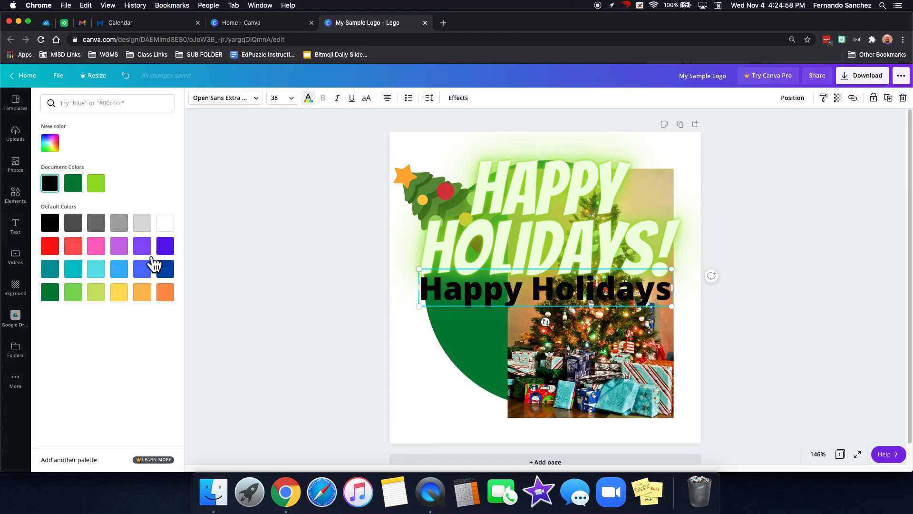
left_click(145, 248)
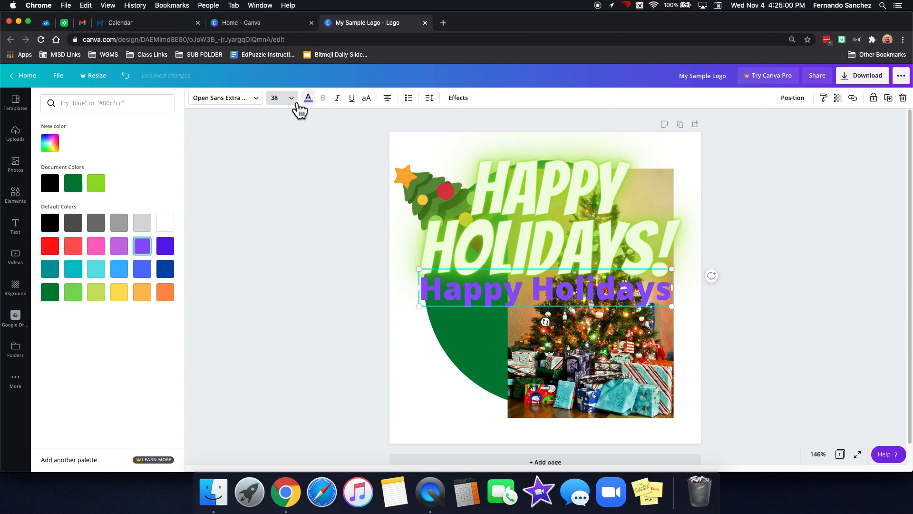
Set the purple heading's font size to 48 and its font to Archivo Black
left_click(291, 99)
left_click(288, 343)
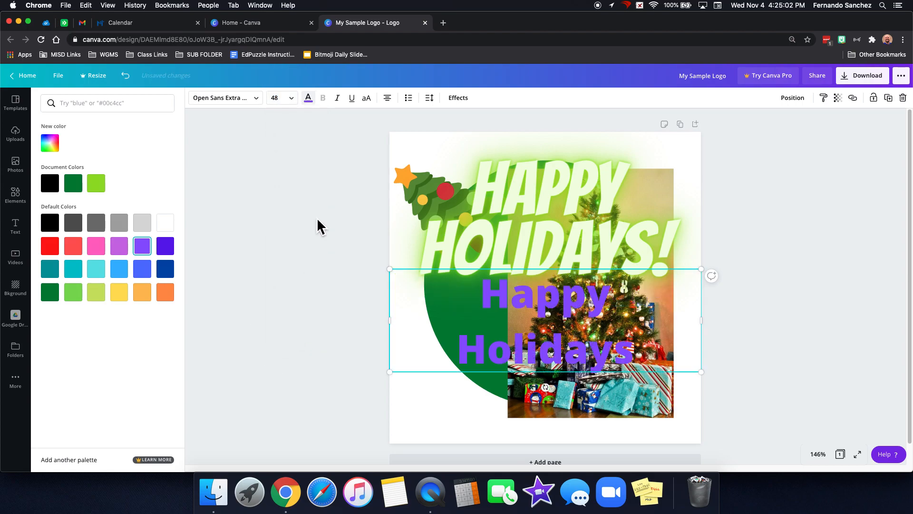
left_click(249, 99)
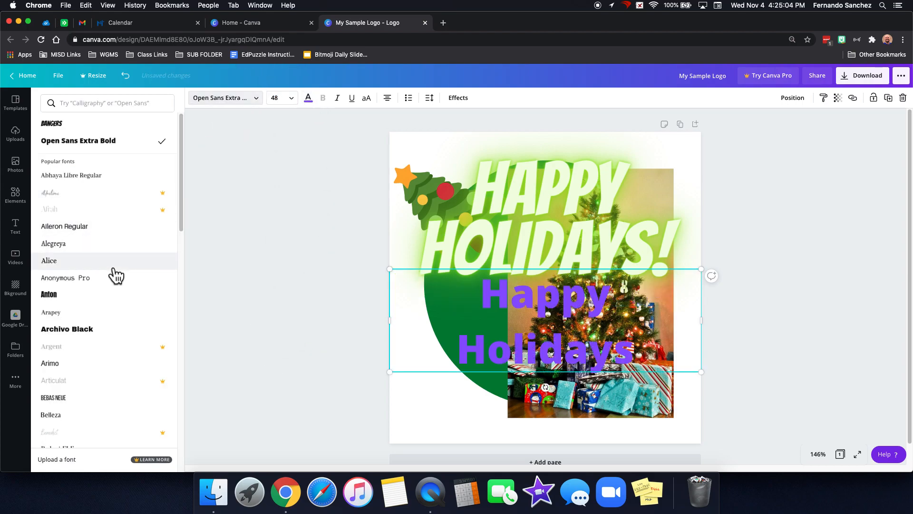
left_click(86, 336)
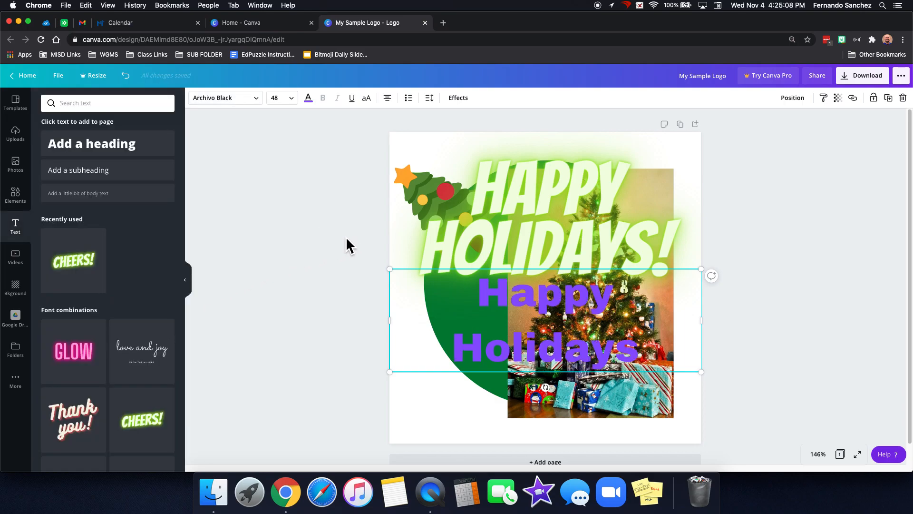
Try adding the green field video from Aerial Shots, play it on the page, and delete it
left_click(28, 270)
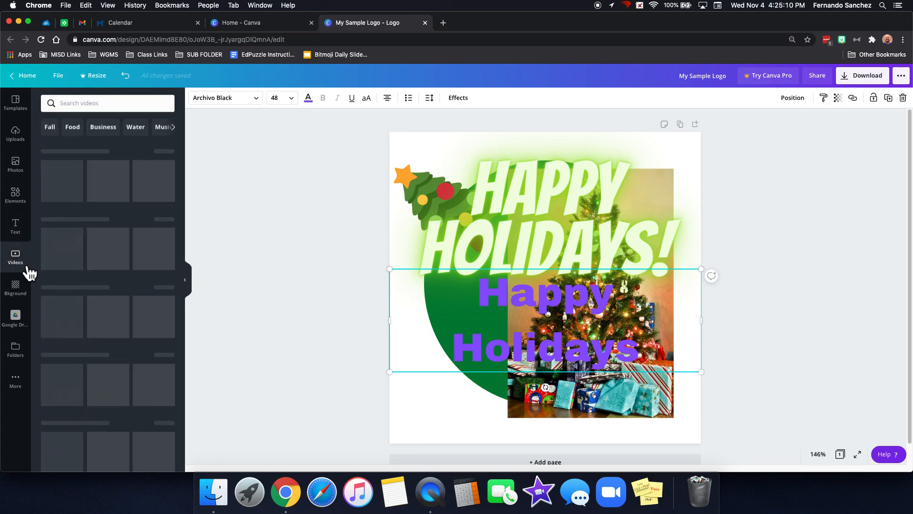
left_click(309, 262)
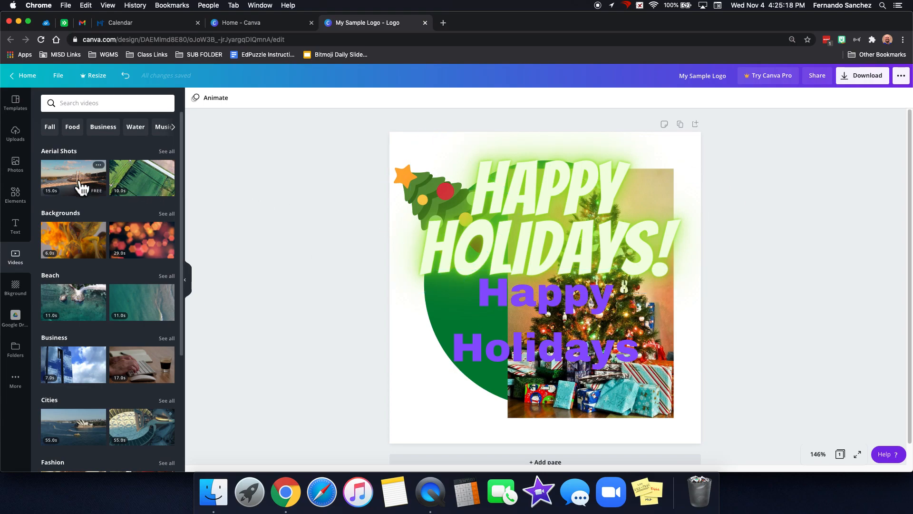
left_click(148, 188)
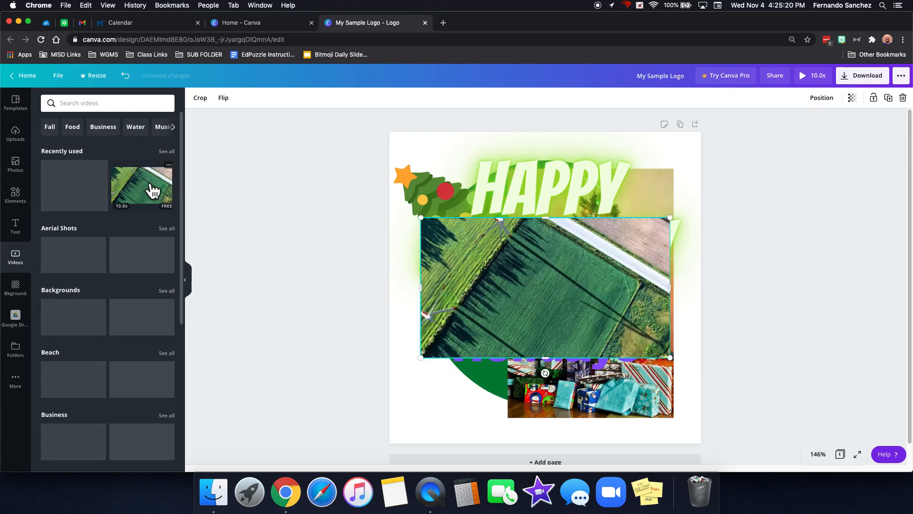
mouse_move(549, 284)
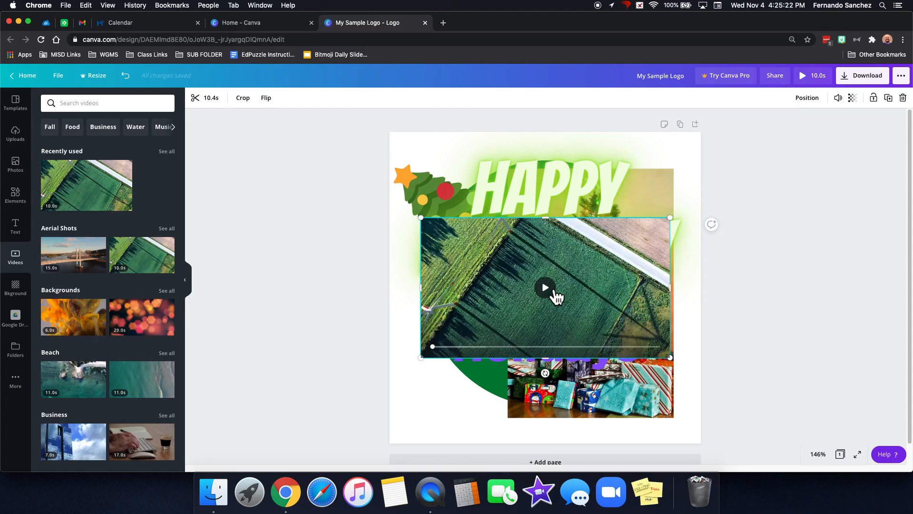
left_click(547, 290)
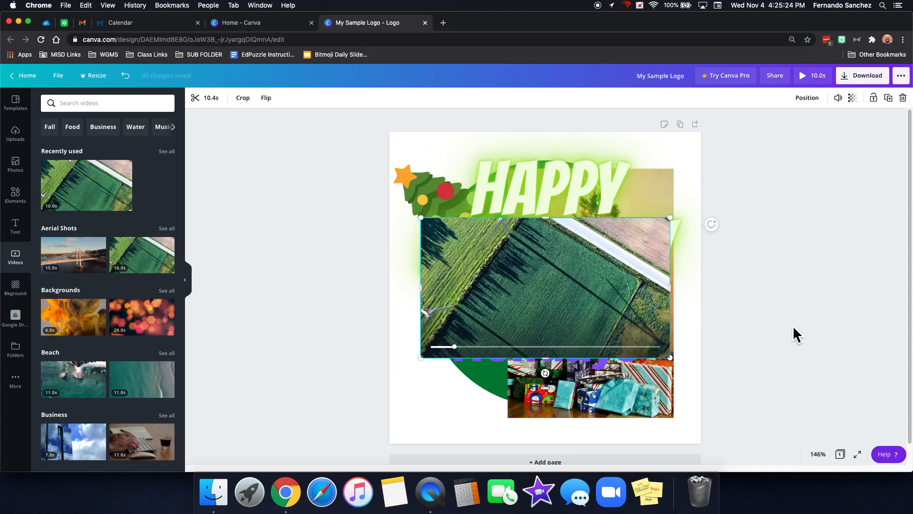
mouse_move(535, 267)
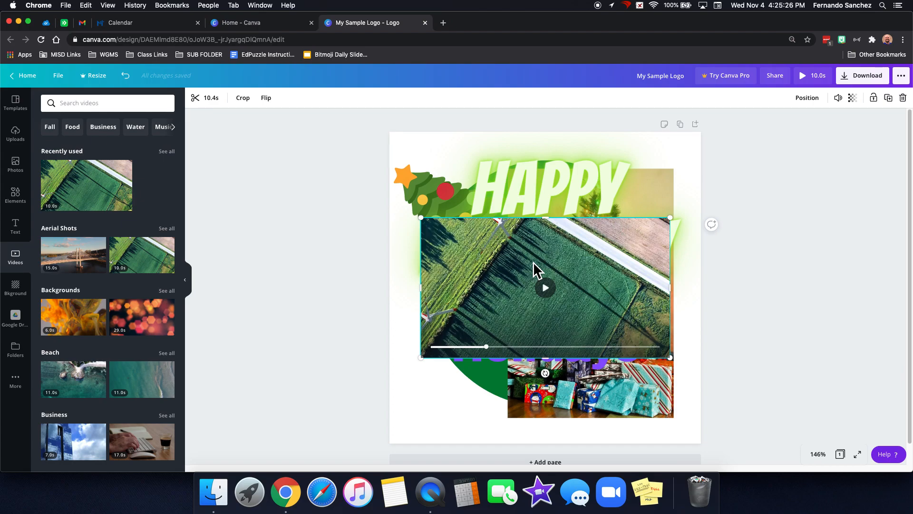
key("BackSpace")
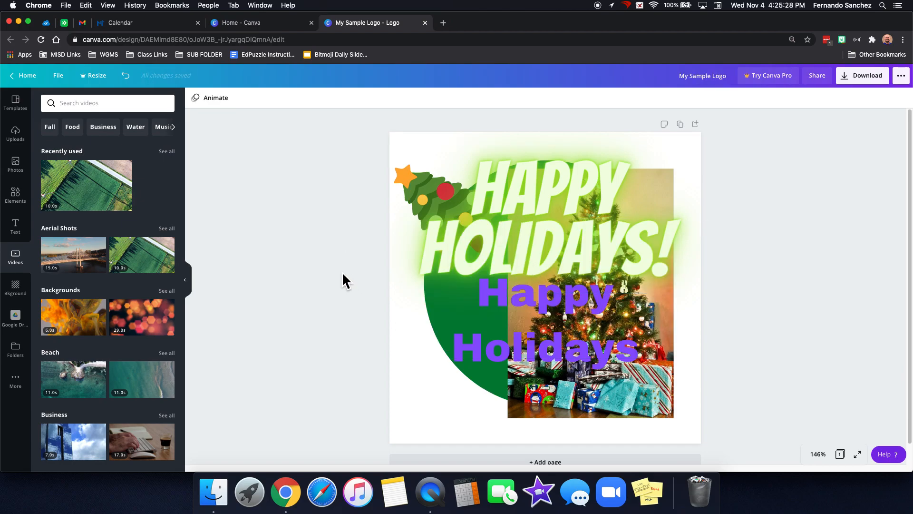
Try the flower petal background on the page, and replace it with the green palm leaf background
left_click(20, 298)
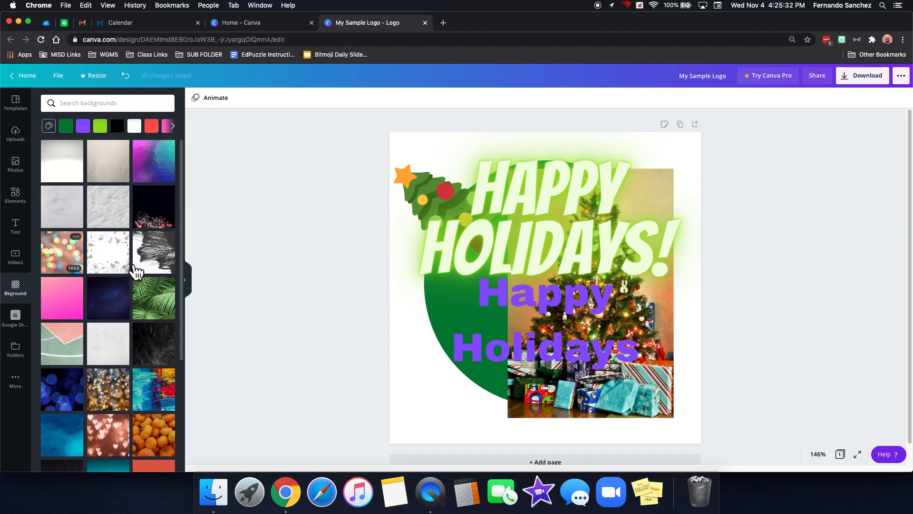
left_click(117, 261)
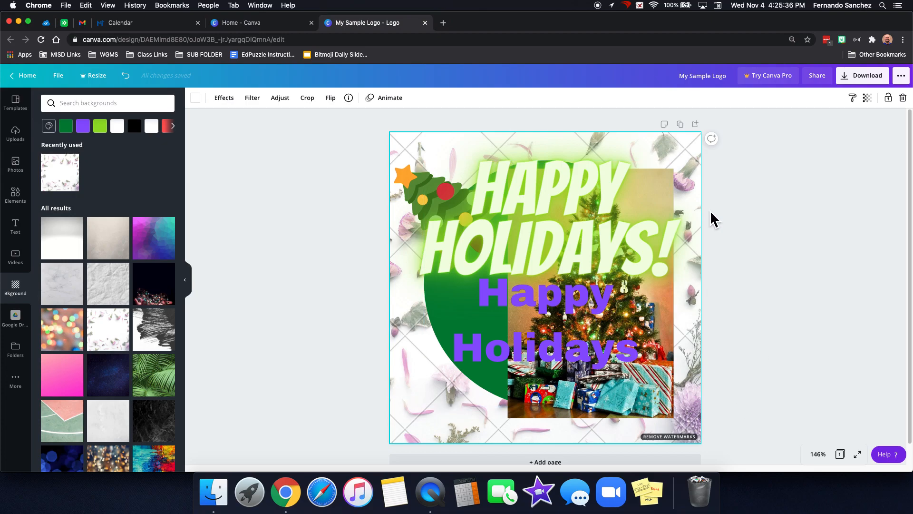
left_click(163, 378)
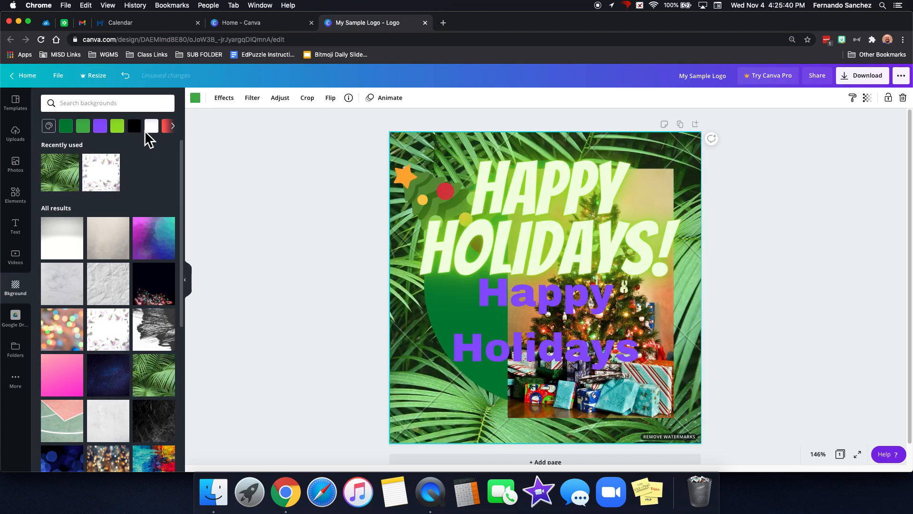
Search the backgrounds for winter, try the snowy forest, and set the snow-covered branches photo as the page background
type("winter")
key("Return")
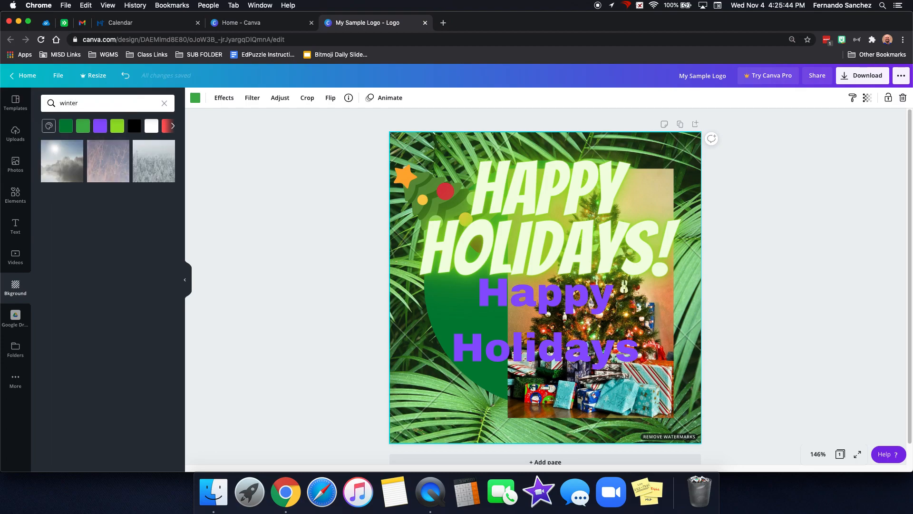
left_click(162, 174)
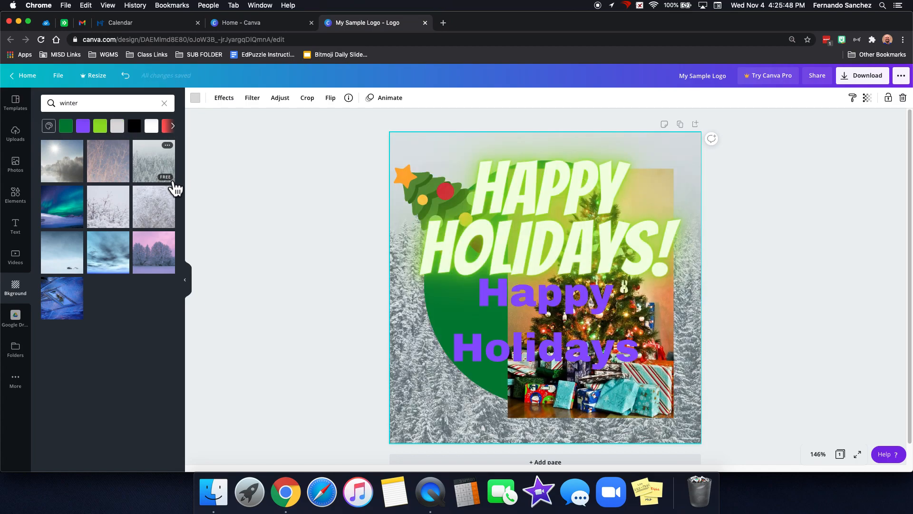
left_click(169, 209)
left_click(117, 221)
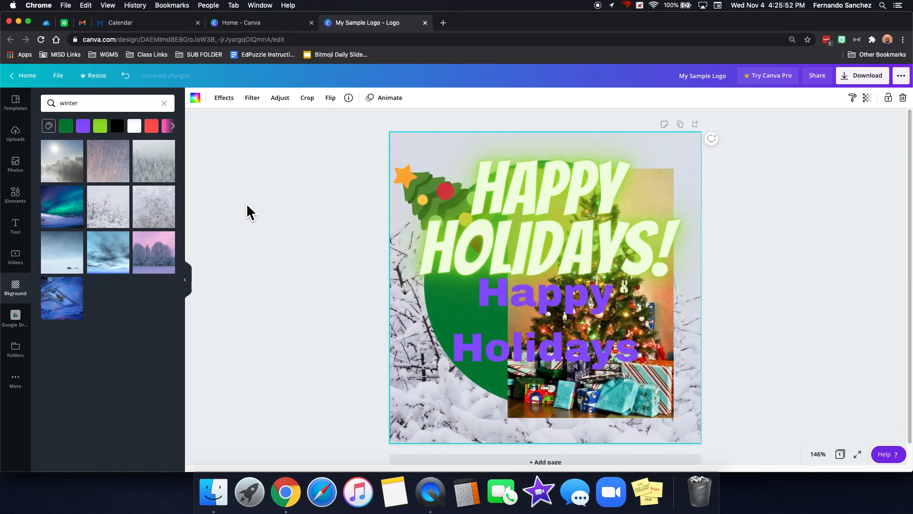
Connect Google Drive by allowing Canva to access the Google account, and show the Folders list
left_click(30, 323)
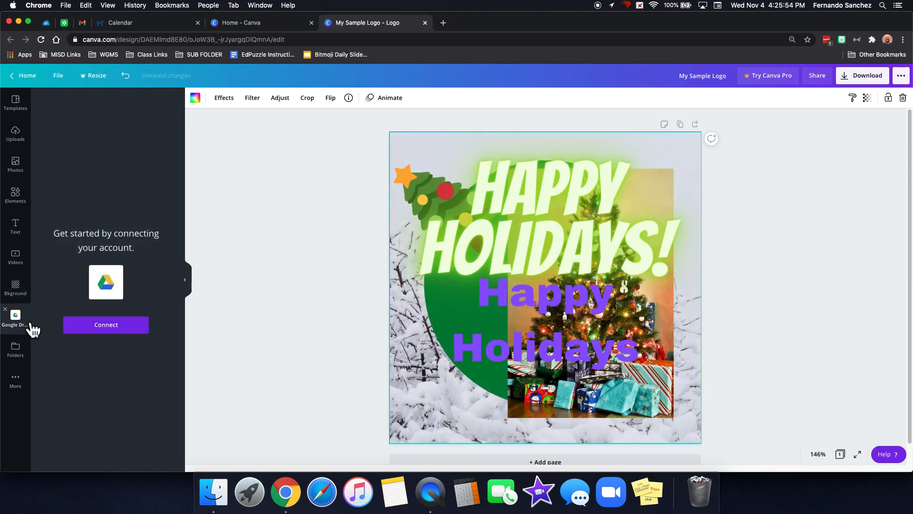
left_click(101, 326)
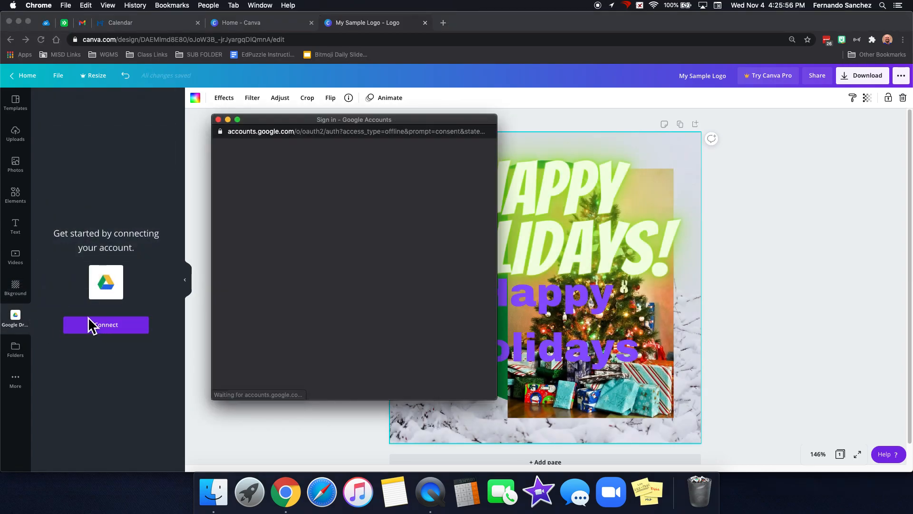
left_click(284, 253)
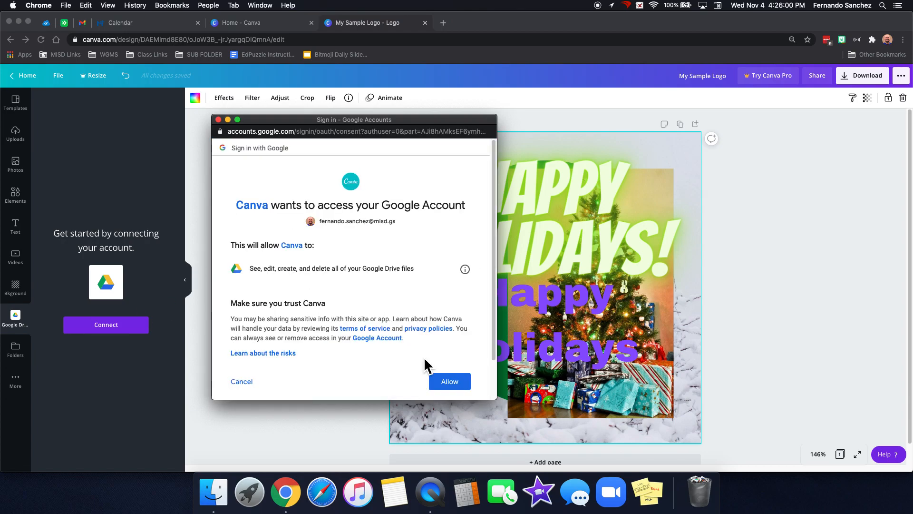
left_click(454, 383)
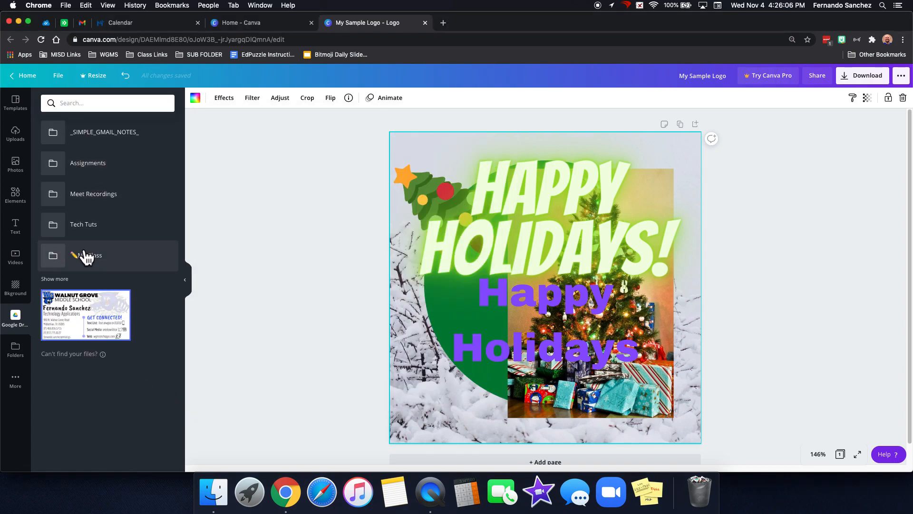
left_click(22, 361)
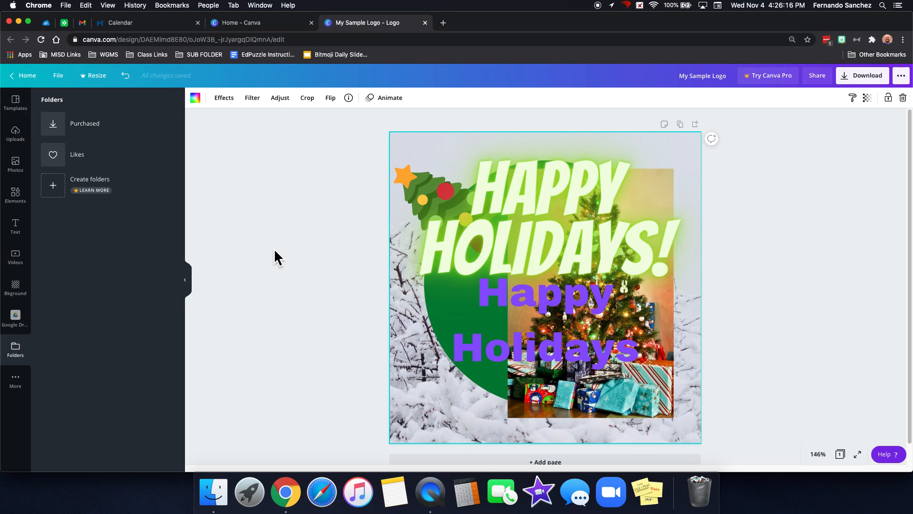
Delete the glowing Happy Holidays! title, the purple Happy Holidays heading and the Christmas tree photo
left_click(566, 191)
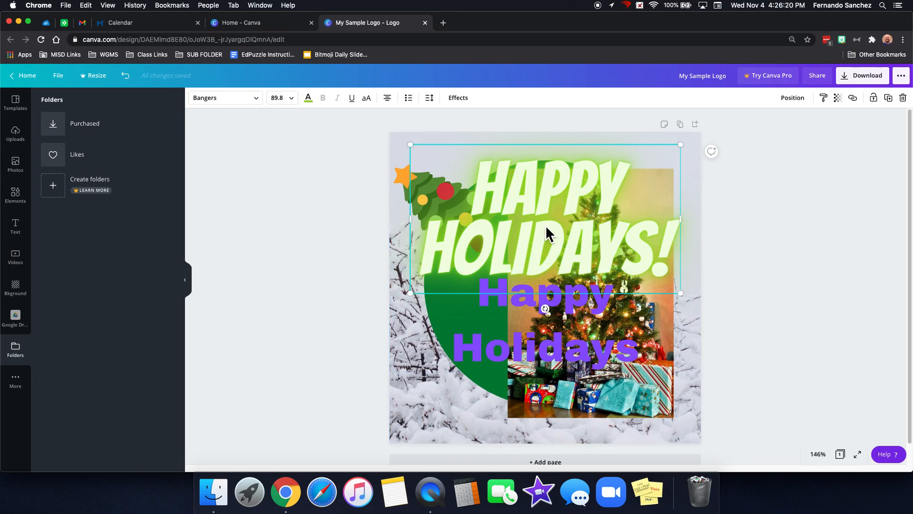
key("Delete")
left_click(554, 303)
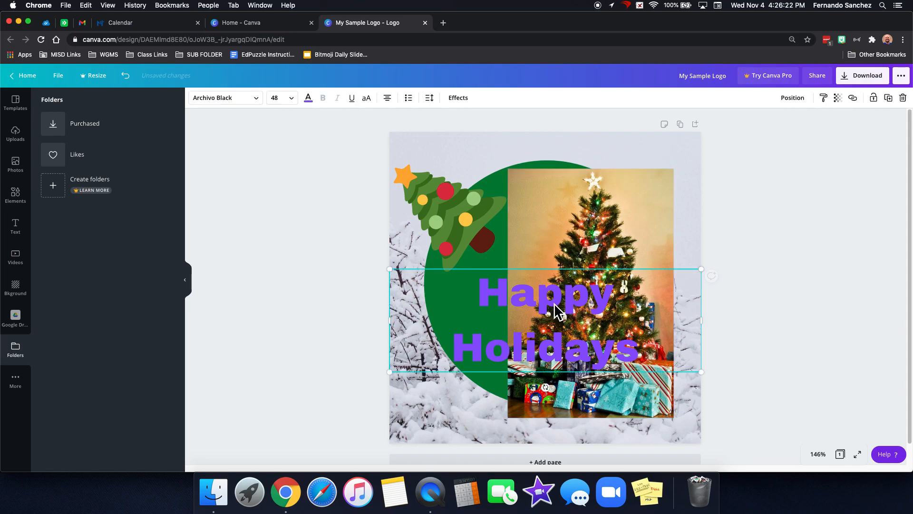
key("Delete")
left_click(575, 271)
key("Delete")
Move the Christmas tree illustration to the middle of the green circle and rotate it upright
left_click_drag(449, 215, 556, 287)
left_click_drag(614, 324, 550, 351)
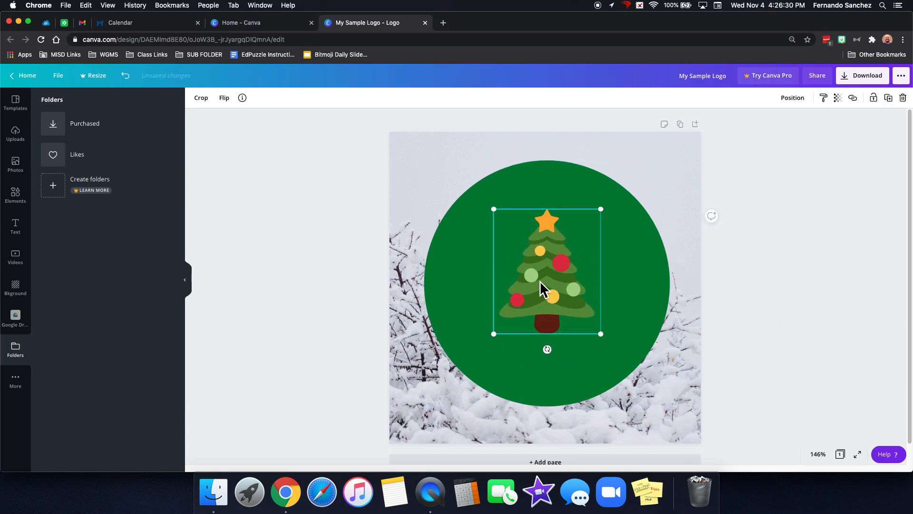
Try sending the tree illustration backward behind the green circle, and undo the reordering
left_click(793, 98)
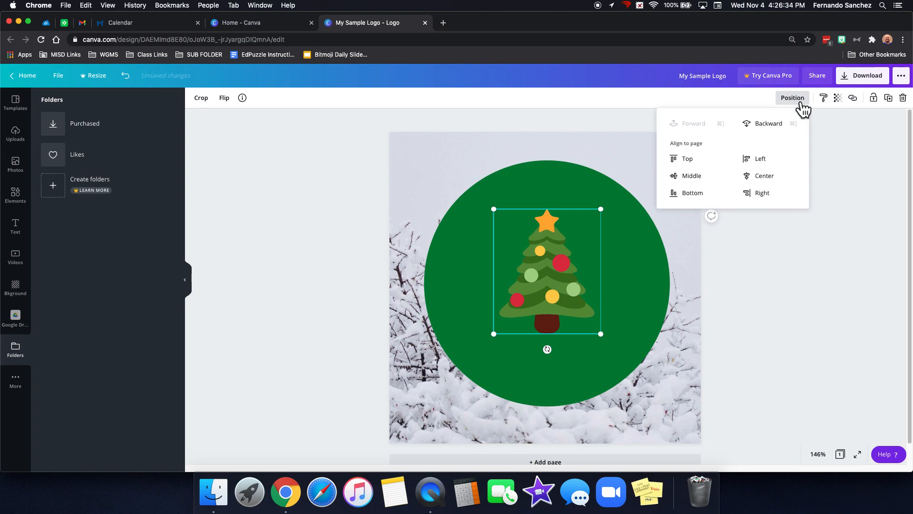
left_click(767, 125)
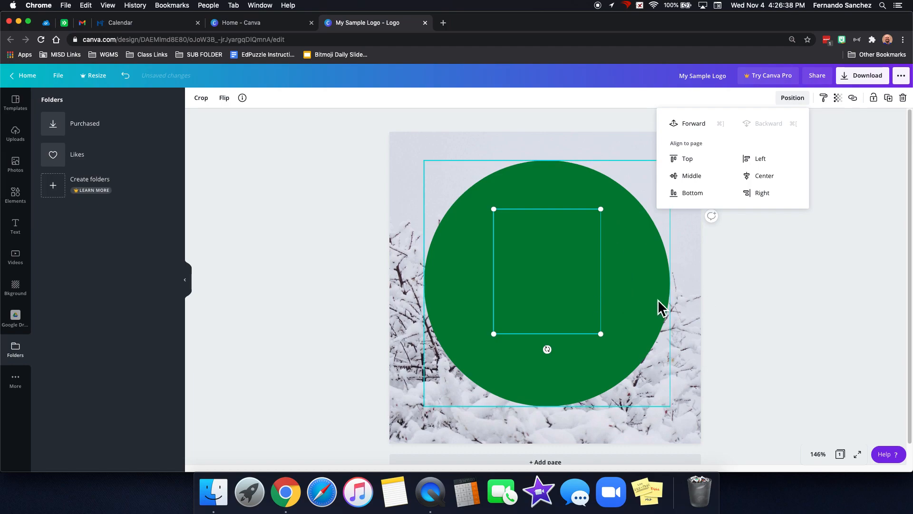
left_click(750, 308)
left_click(750, 307)
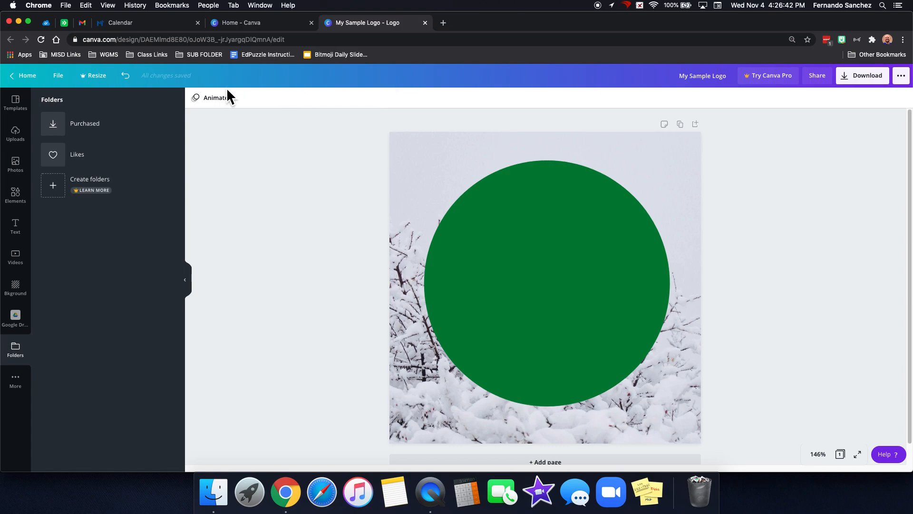
left_click(128, 78)
Try a transparency of 43 on the tree illustration, and undo it
left_click(565, 282)
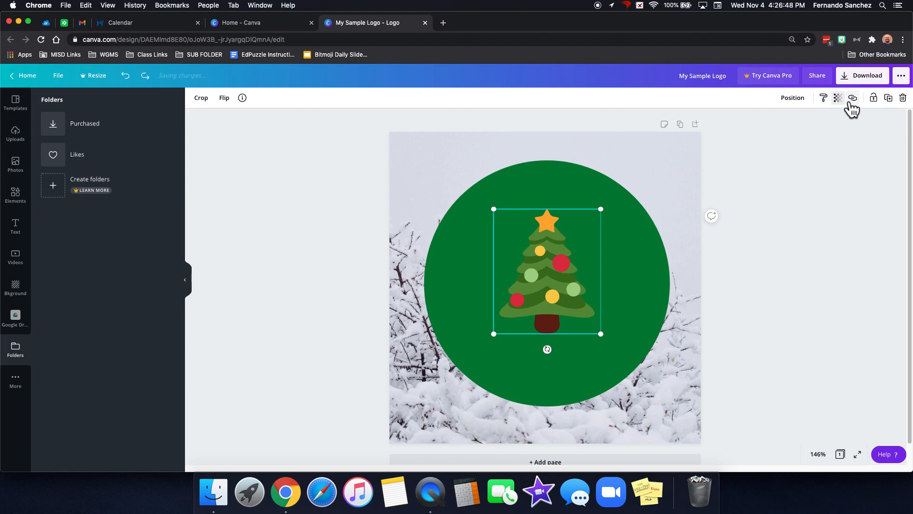
left_click(838, 98)
left_click(813, 120)
left_click_drag(814, 128, 793, 147)
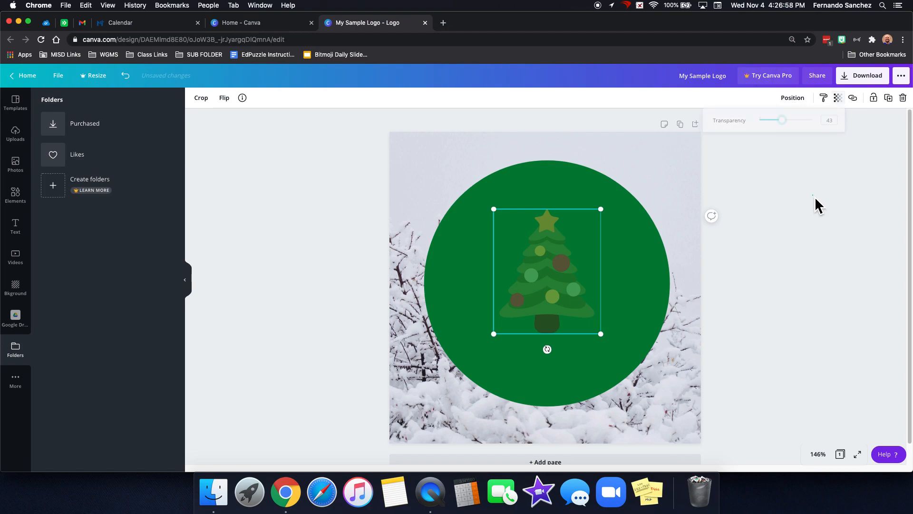
left_click(817, 200)
key("super+z")
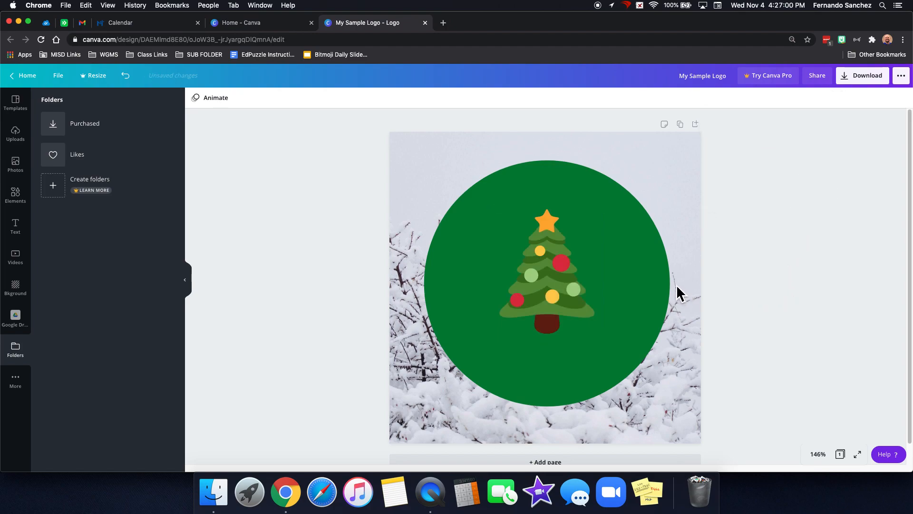
Set the green circle's transparency to 63
left_click(627, 241)
left_click(838, 98)
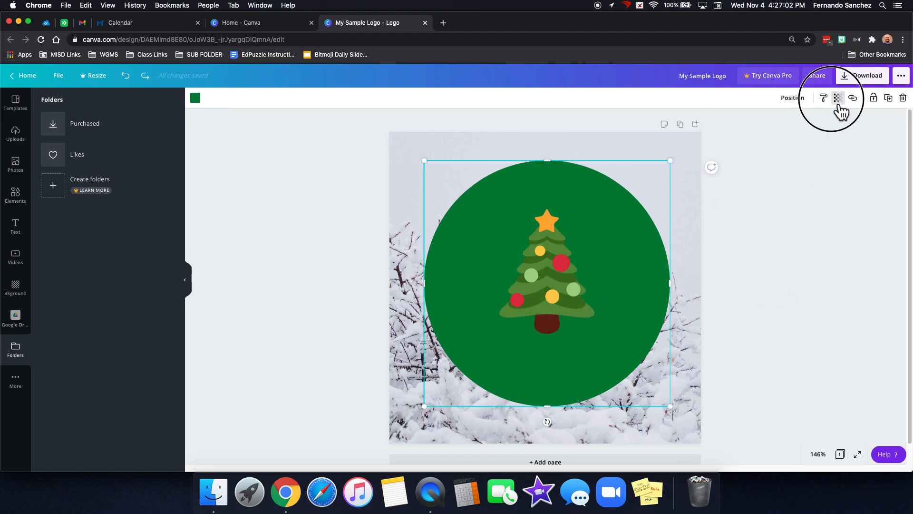
mouse_move(812, 124)
left_mouse_down()
mouse_move(790, 132)
mouse_move(803, 138)
left_mouse_up()
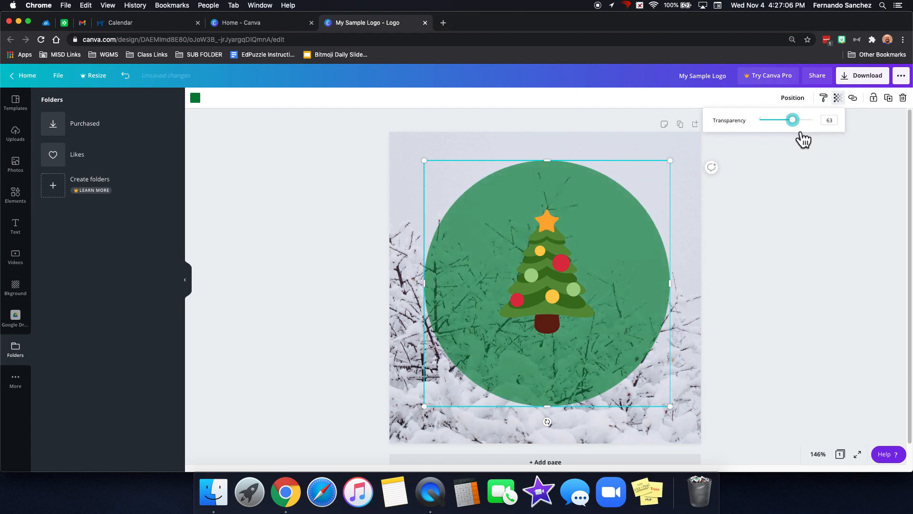
left_click(848, 254)
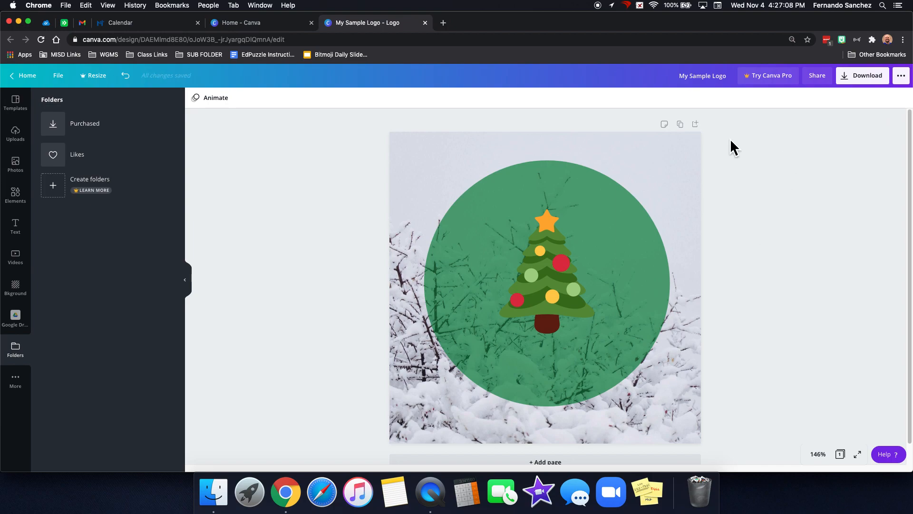
left_click(535, 285)
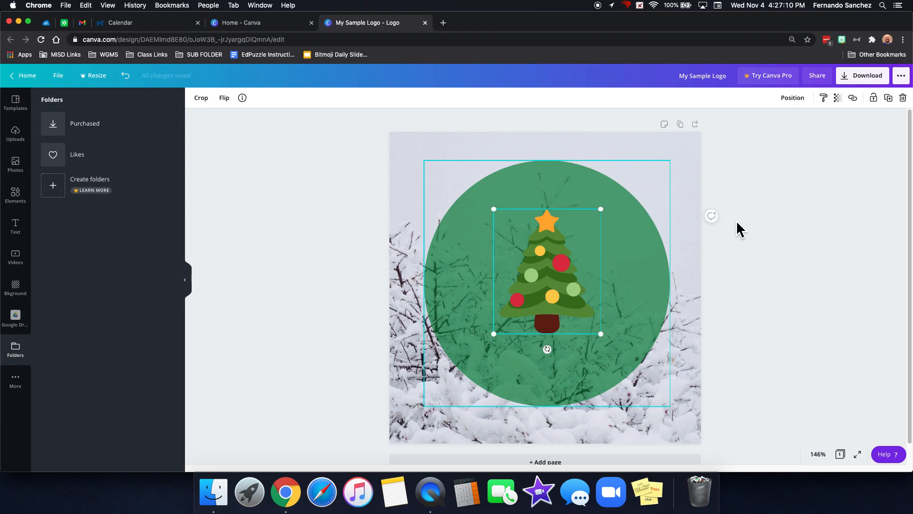
left_click(856, 99)
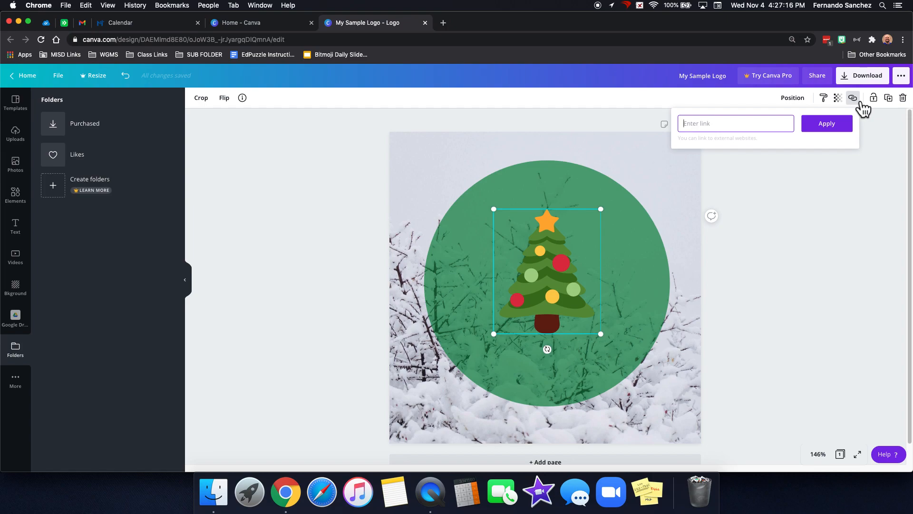
type("www.christmas.com")
left_click(832, 124)
left_click(769, 328)
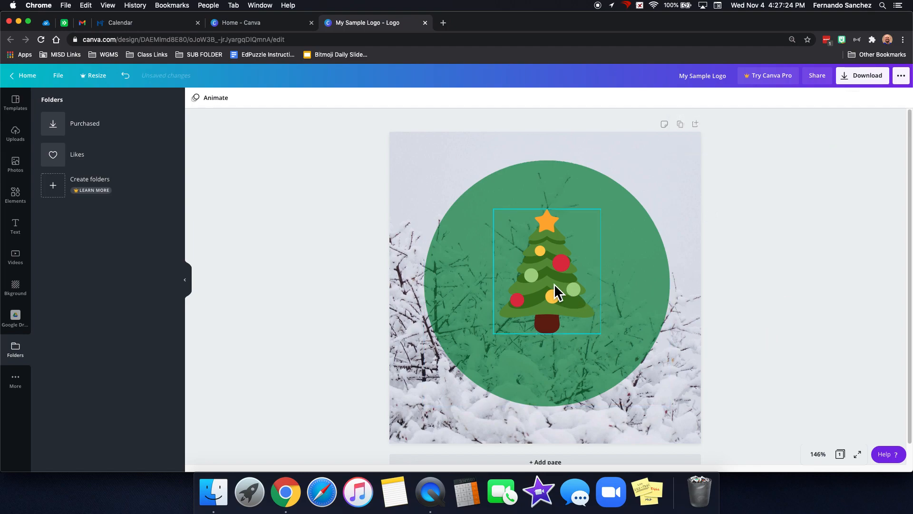
Remove the website link from the tree illustration and apply the empty link
left_click(540, 265)
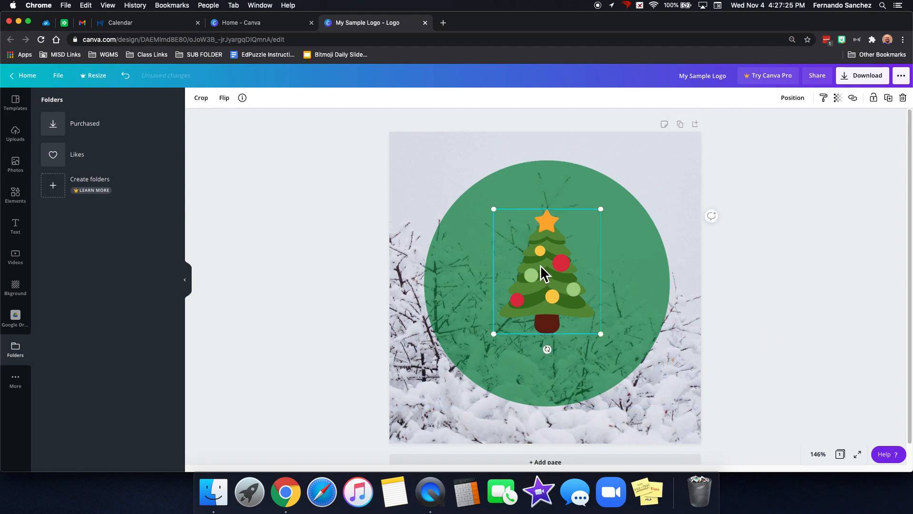
left_click(861, 103)
triple_click(782, 124)
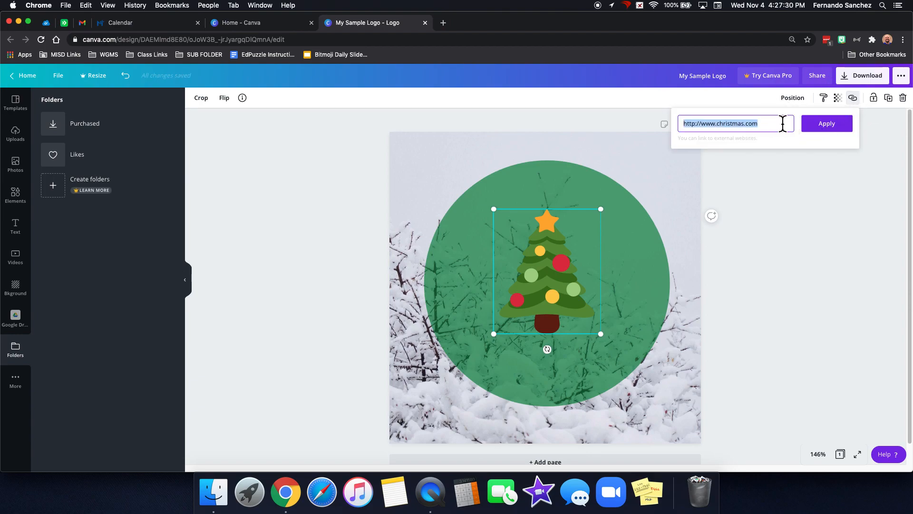
key("BackSpace")
left_click(818, 128)
left_click(846, 153)
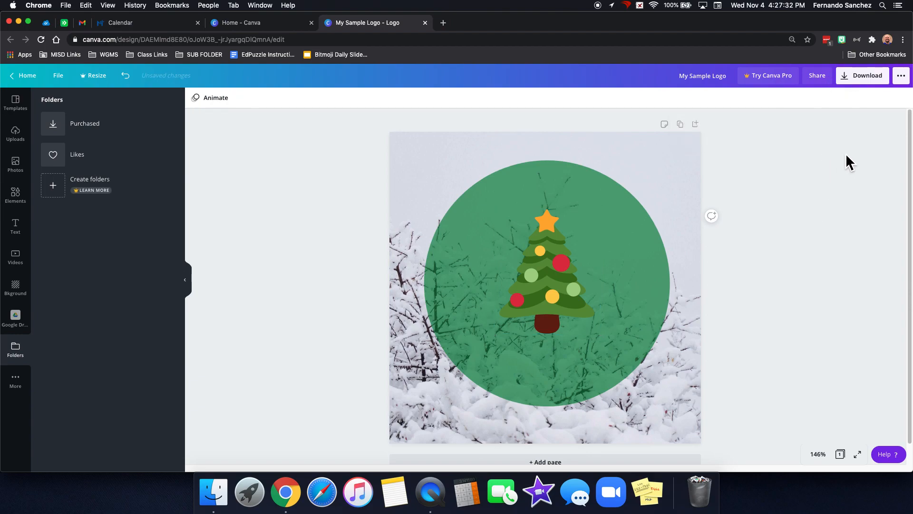
Try locking the tree illustration and moving it around the page, and undo the changes
left_click(520, 261)
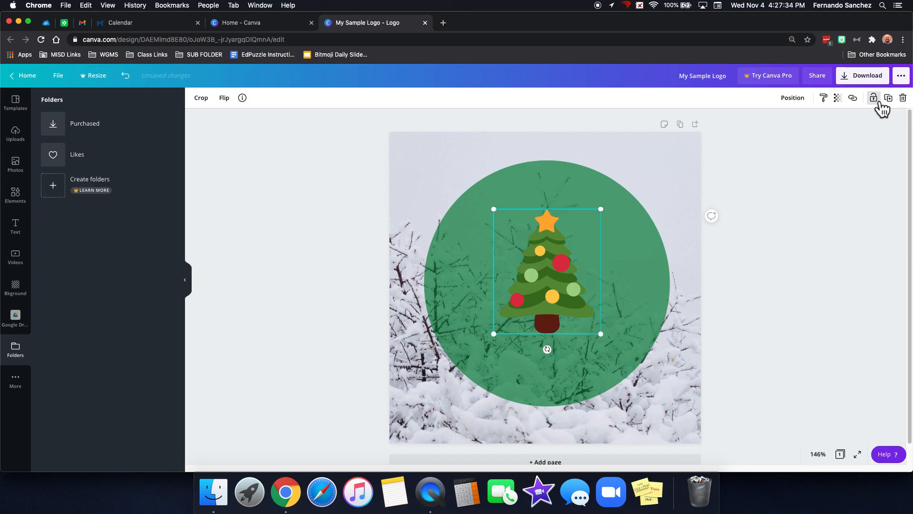
left_click(623, 264)
left_click(776, 244)
left_click_drag(531, 280, 344, 82)
left_click_drag(633, 209, 704, 165)
left_click_drag(560, 292, 426, 337)
left_click_drag(566, 275, 425, 283)
key("super+z")
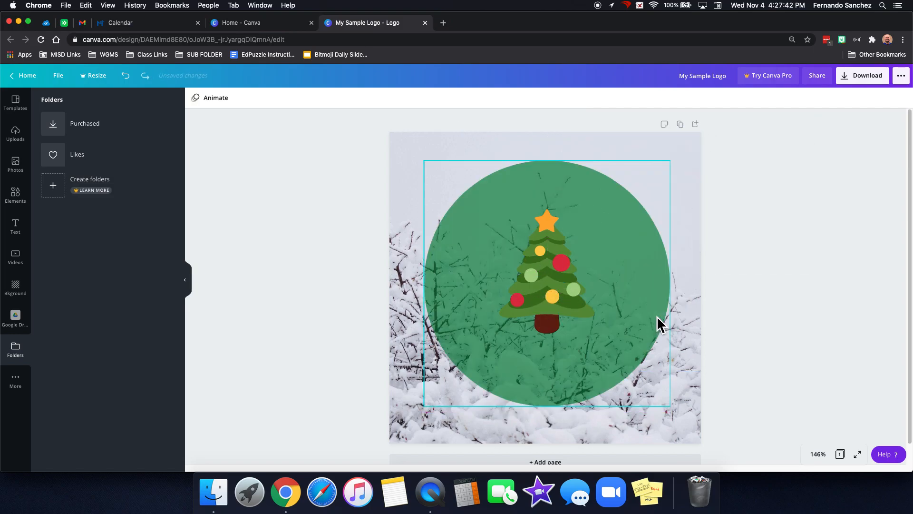
Duplicate the tree illustration and place the copy beside the original, over the circle's right edge
left_click(552, 279)
left_click(888, 97)
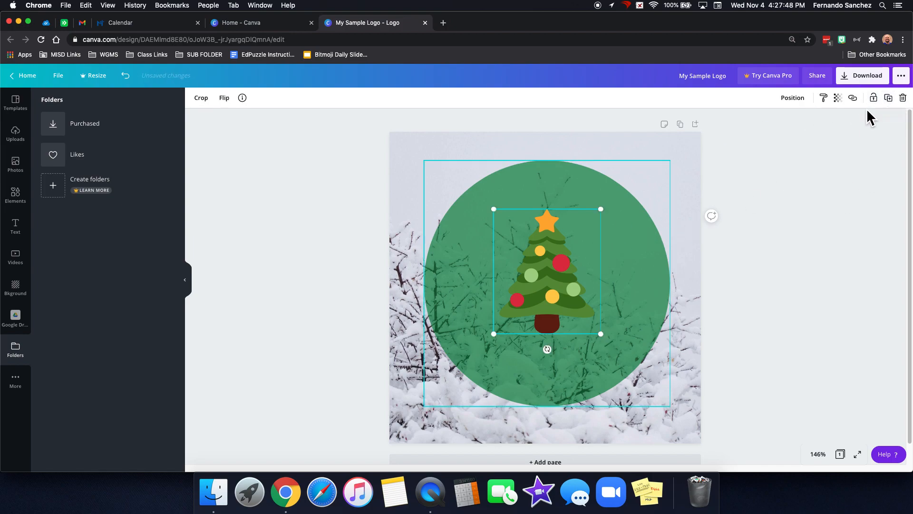
left_click(896, 101)
left_click_drag(556, 287, 640, 275)
Delete the original tree illustration and move the remaining copy to the middle of the green circle
left_click(566, 291)
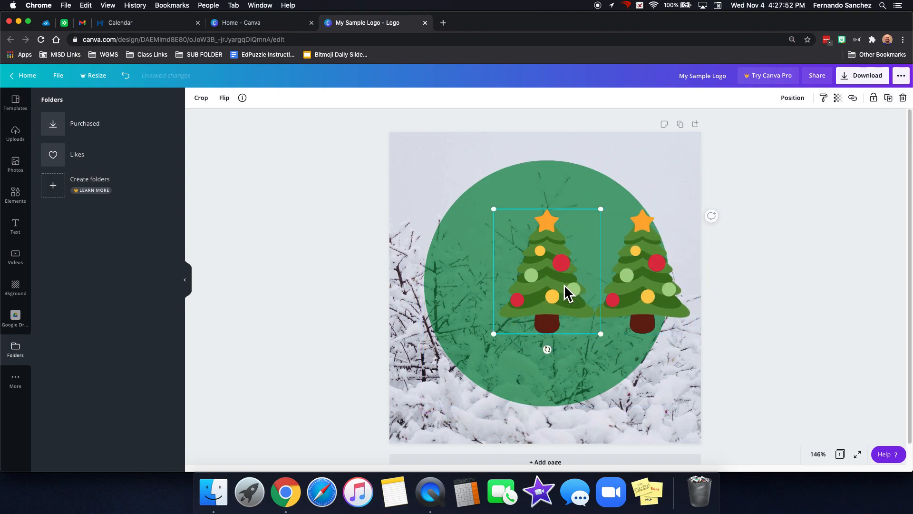
left_click(904, 97)
left_click(672, 279)
left_click_drag(673, 279, 550, 281)
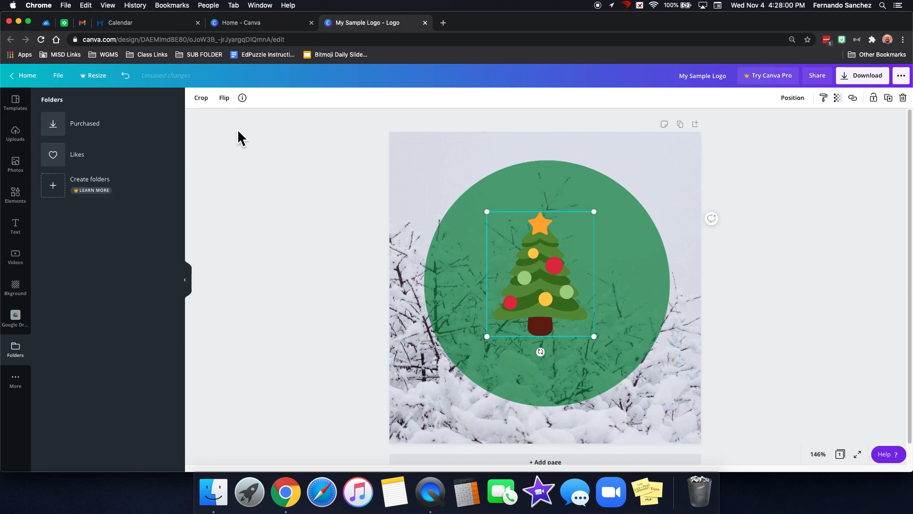
Try cropping away the lower part of the tree illustration, undo the crop, and select the tree again
left_click(202, 99)
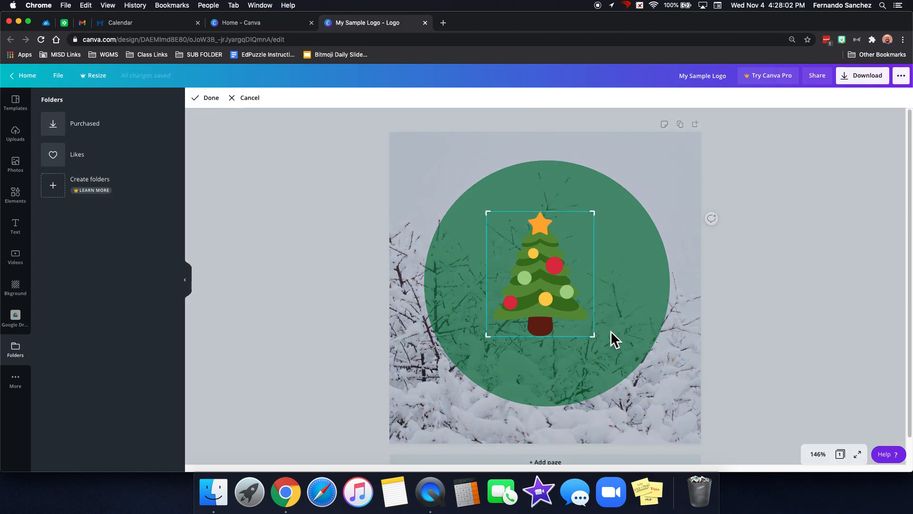
left_click_drag(602, 342, 603, 291)
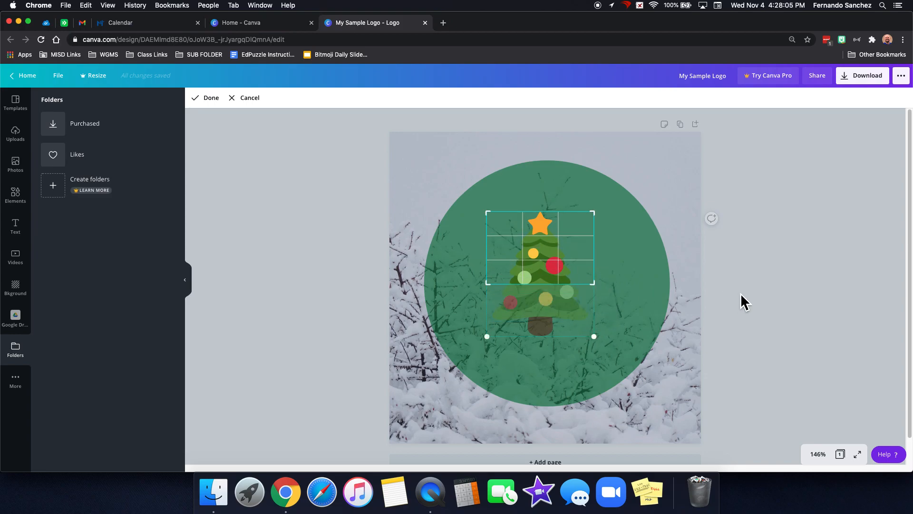
left_click(802, 294)
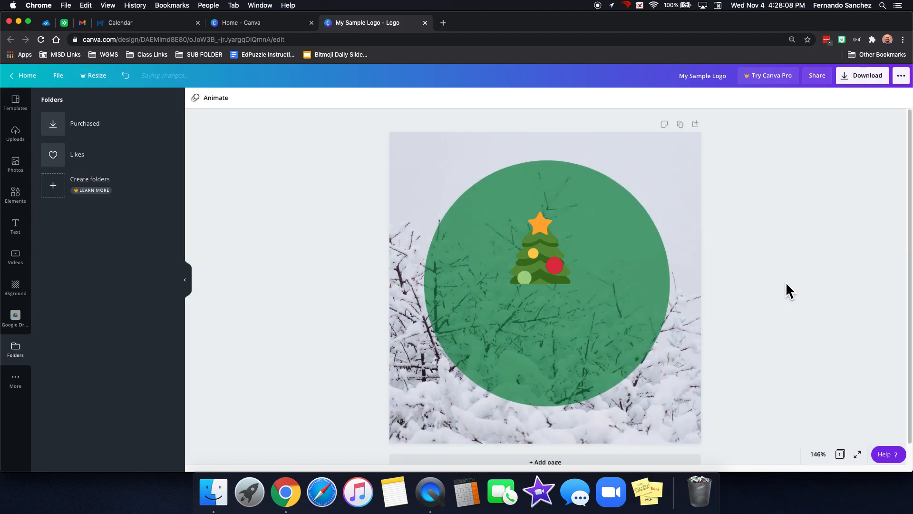
key("super+z")
left_click(581, 300)
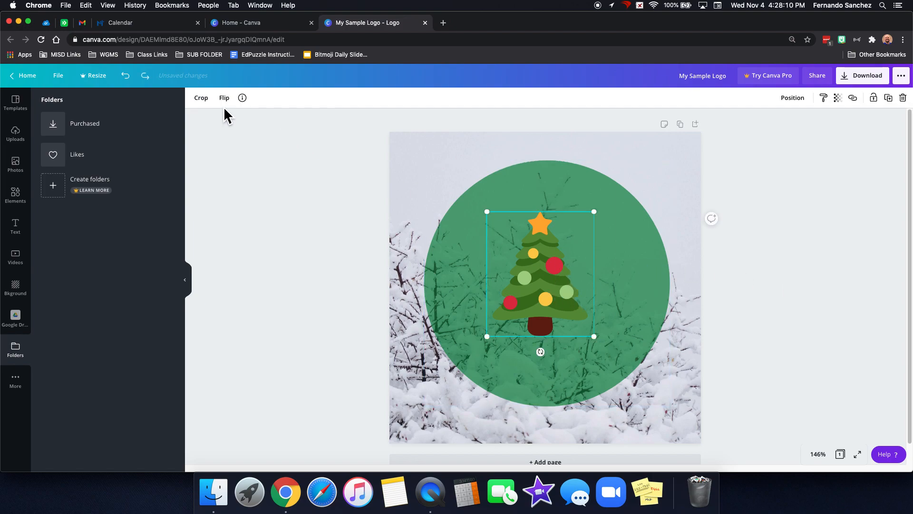
Flip the tree illustration vertically, flip it back upright, and deselect it
left_click(224, 98)
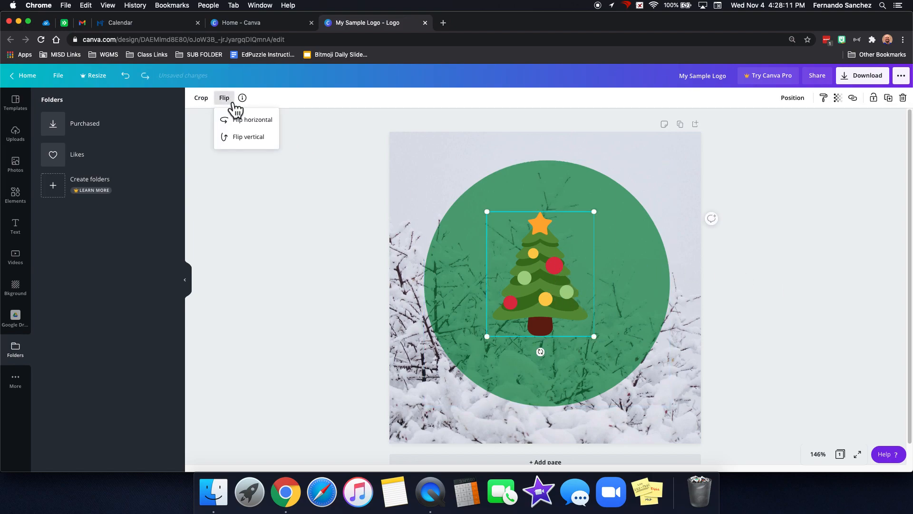
left_click(247, 137)
left_click(246, 143)
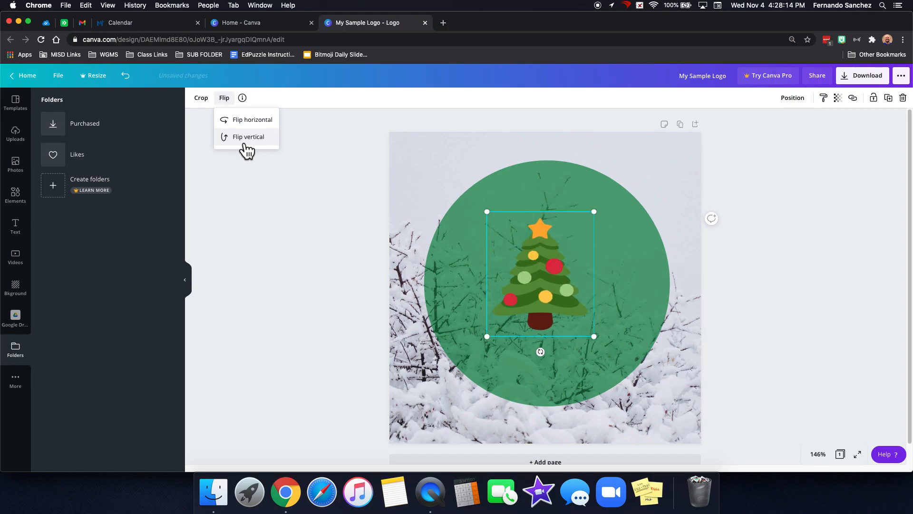
left_click(770, 275)
left_click(349, 276)
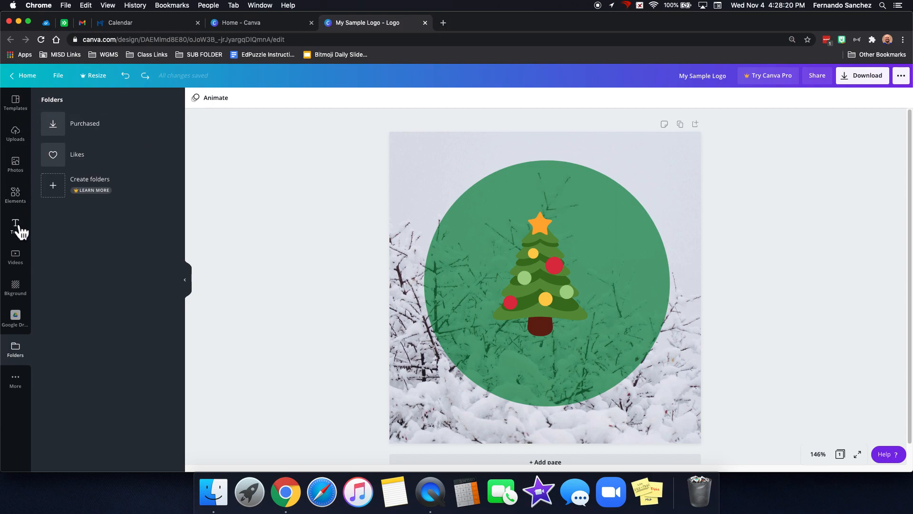
Shift the tree illustration slightly so it is centred horizontally on the page, and deselect it
left_click(24, 111)
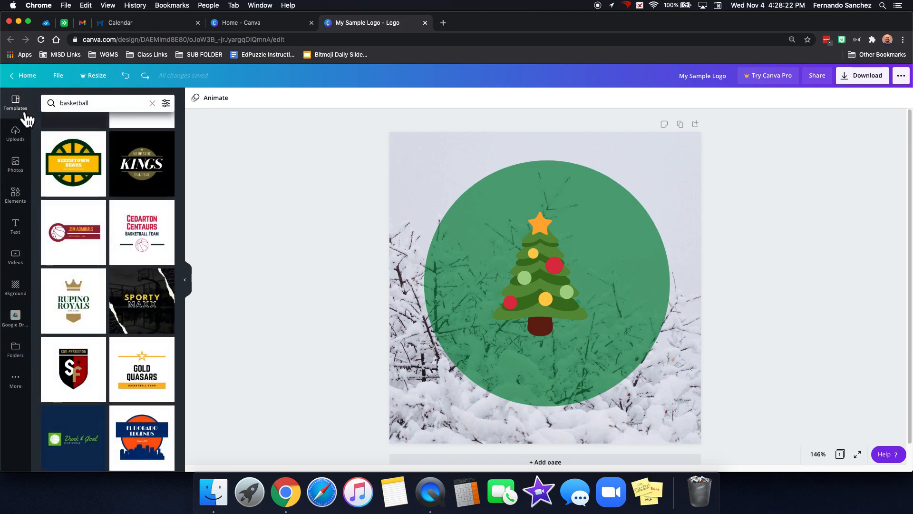
left_click(542, 275)
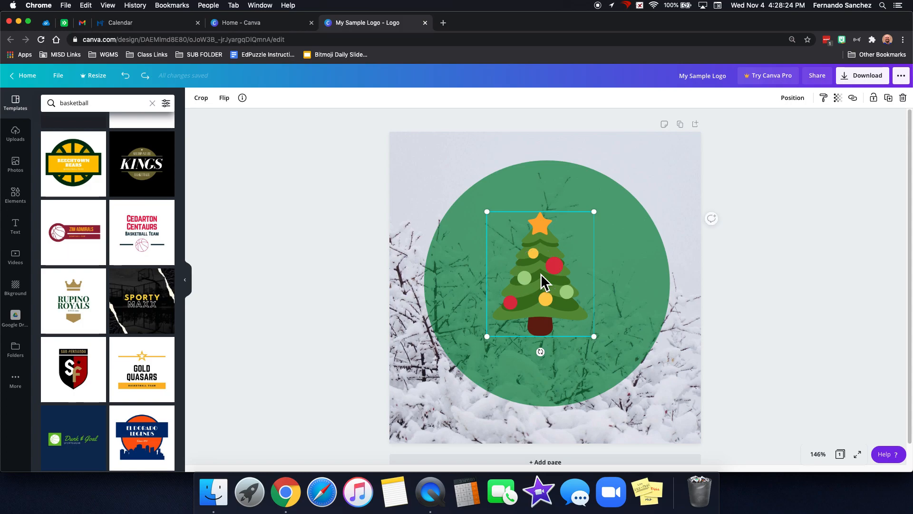
mouse_move(547, 277)
left_mouse_down()
mouse_move(565, 282)
mouse_move(548, 280)
left_mouse_up()
left_click(760, 291)
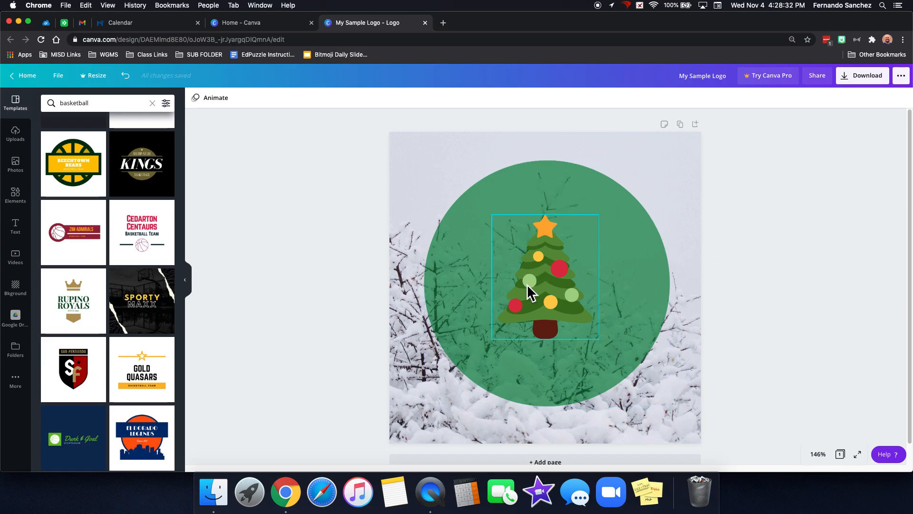
Duplicate the logo page and delete the tree illustration from the copy on page 2
left_click(681, 124)
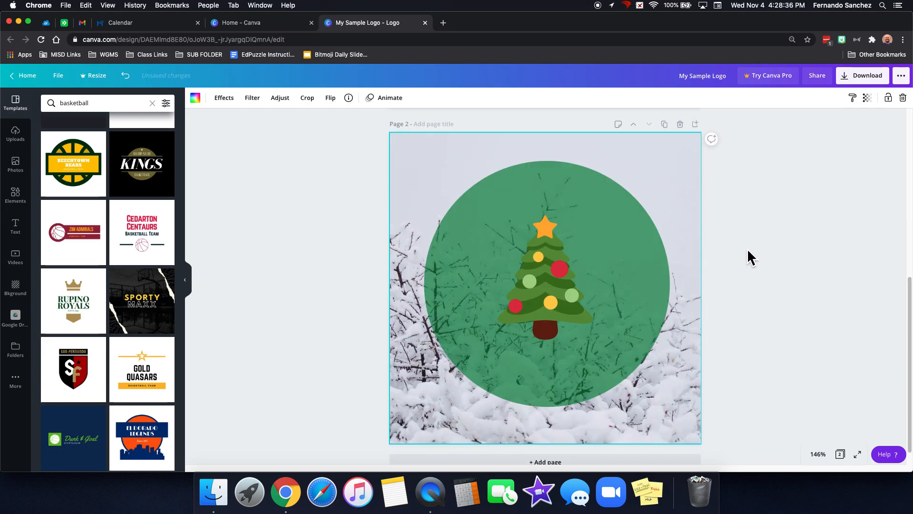
scroll(749, 248, "up", 4)
scroll(750, 246, "down", 5)
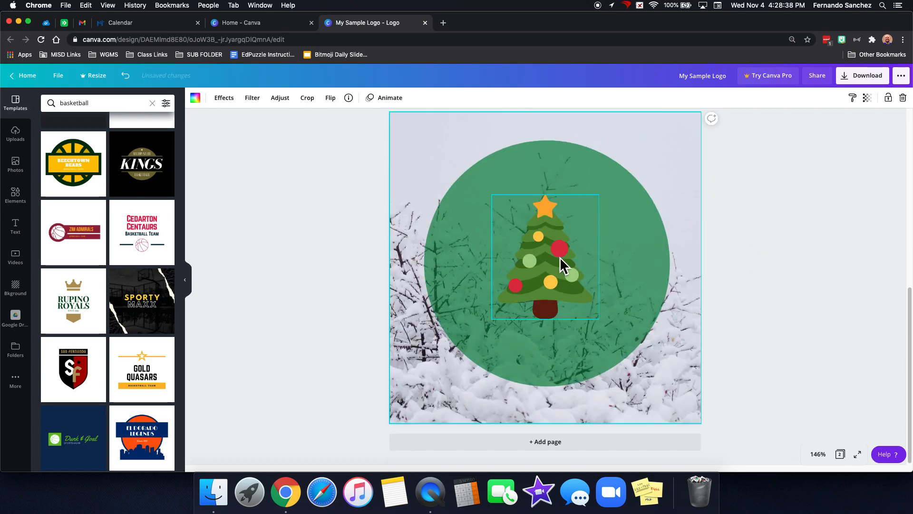
left_click(561, 255)
key("Delete")
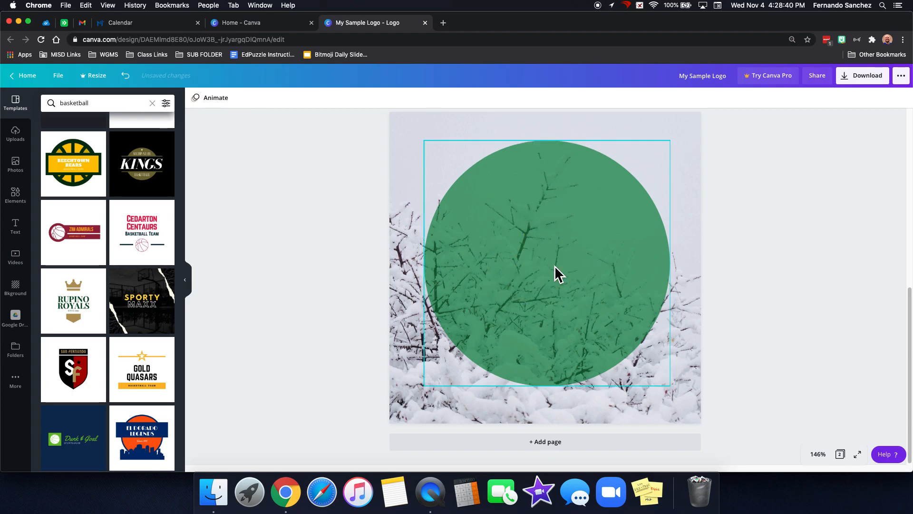
left_click(554, 266)
Compare the duplicate with the original page and delete page 2
scroll(555, 265, "up", 4)
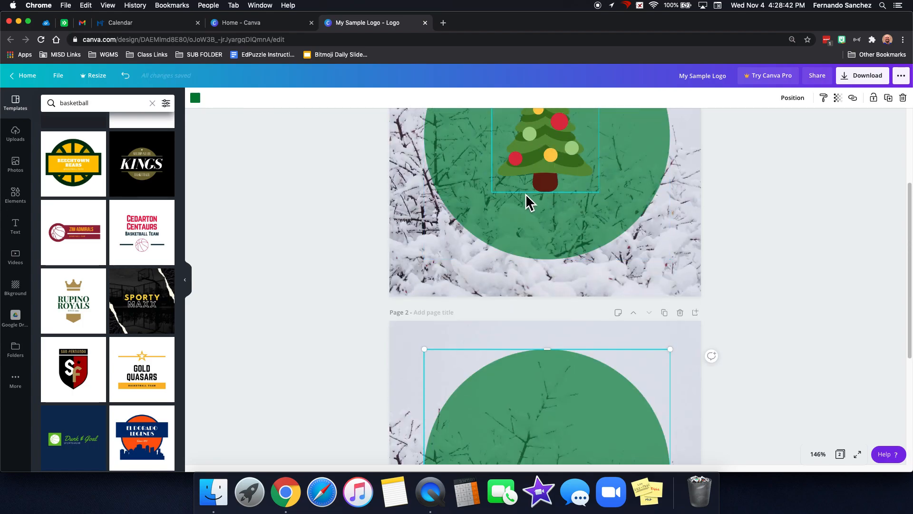
scroll(574, 287, "down", 4)
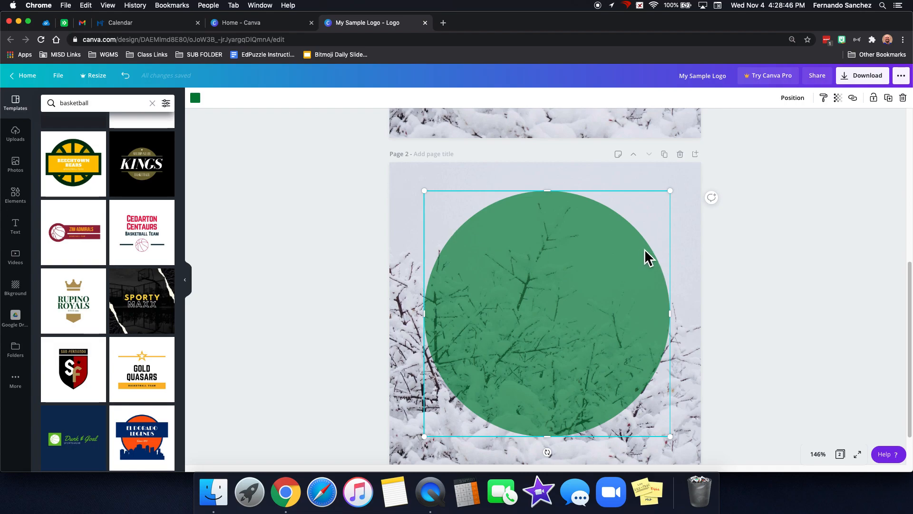
left_click(681, 155)
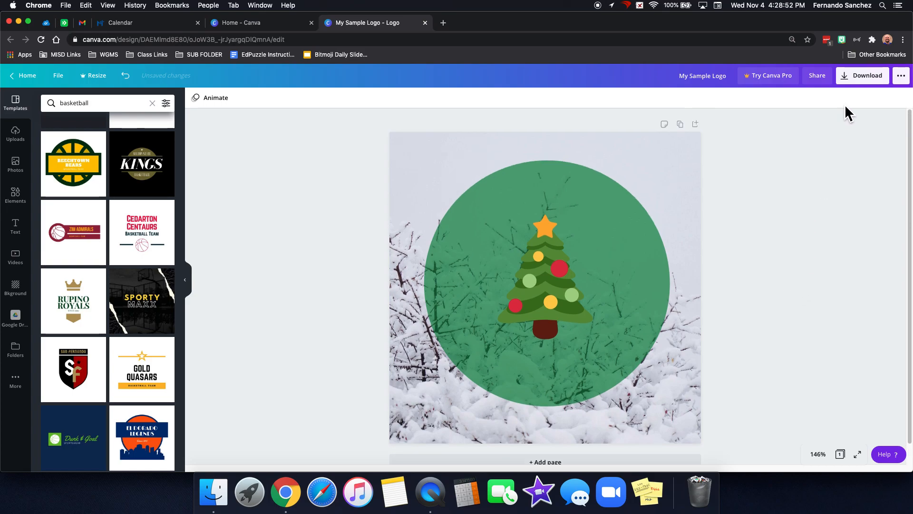
Download the logo as a PNG file and dismiss the business card printing offer
left_click(870, 89)
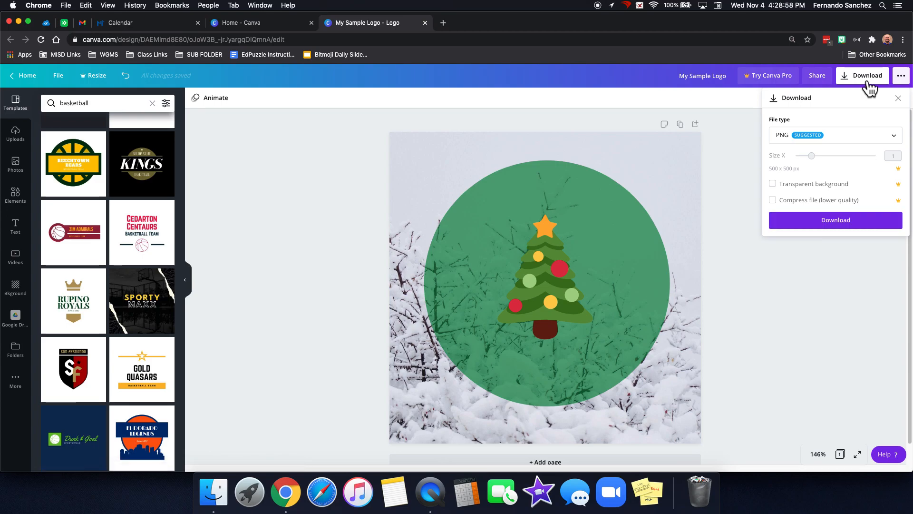
left_click(803, 136)
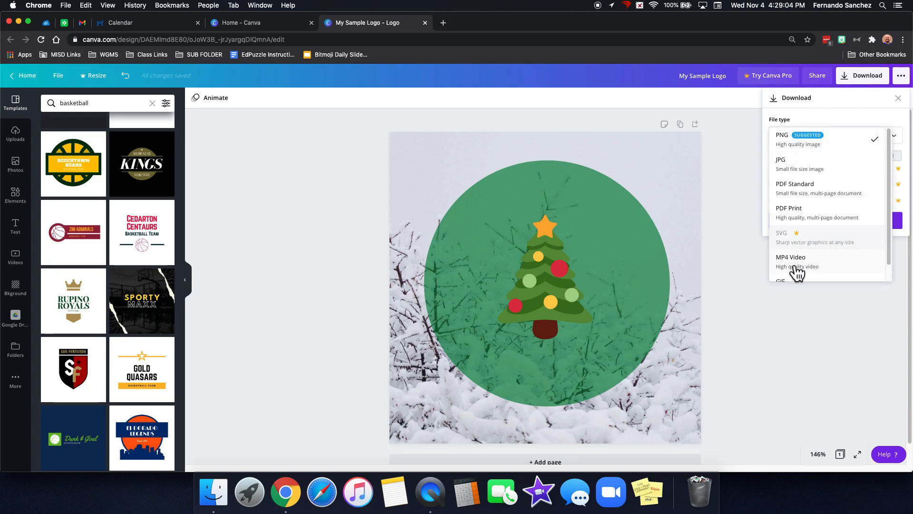
left_click(809, 145)
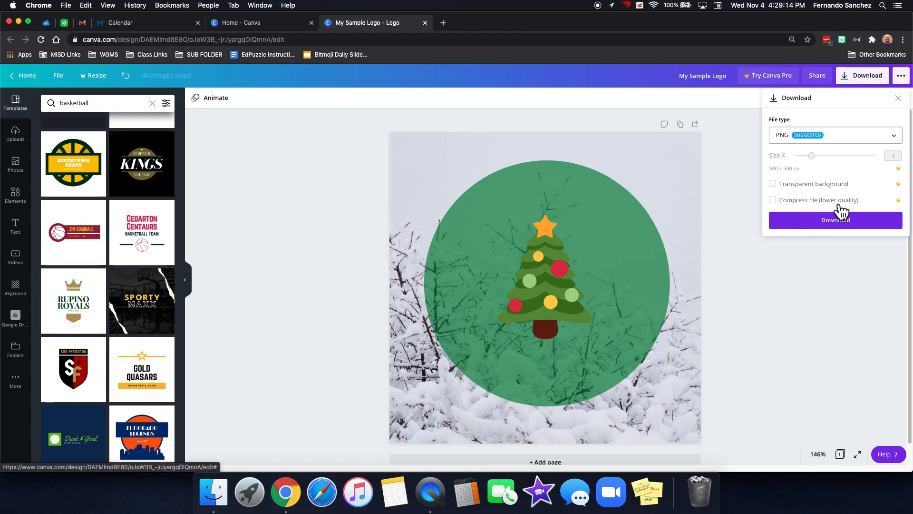
left_click(838, 220)
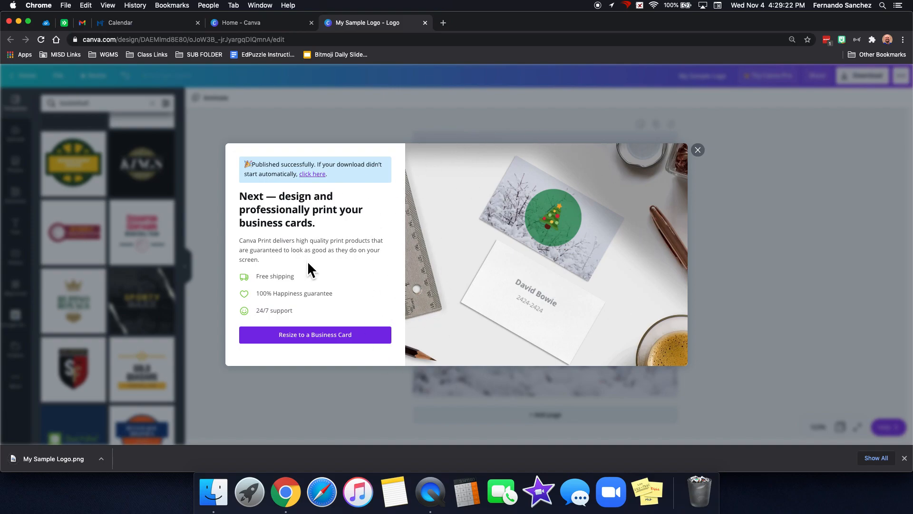
left_click(698, 151)
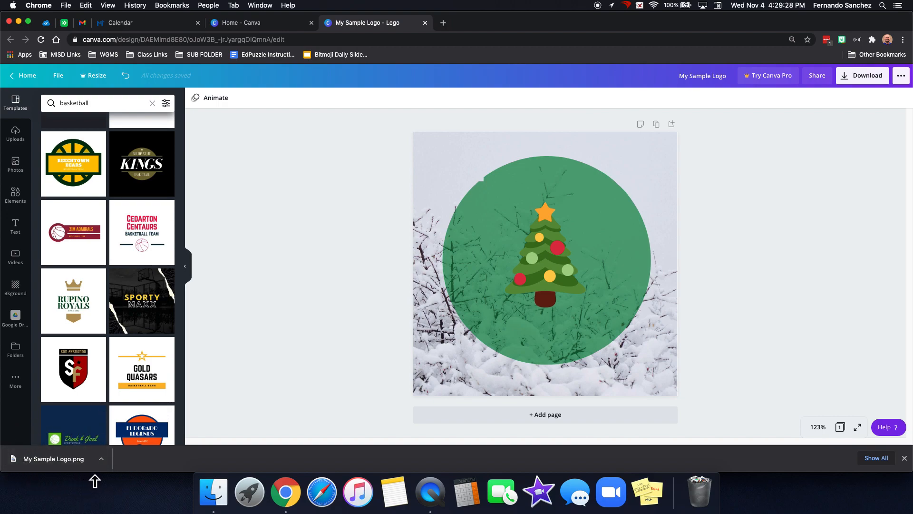
Check the downloaded My Sample Logo.png in Preview and in Finder's Downloads folder, closing both windows
left_click(62, 459)
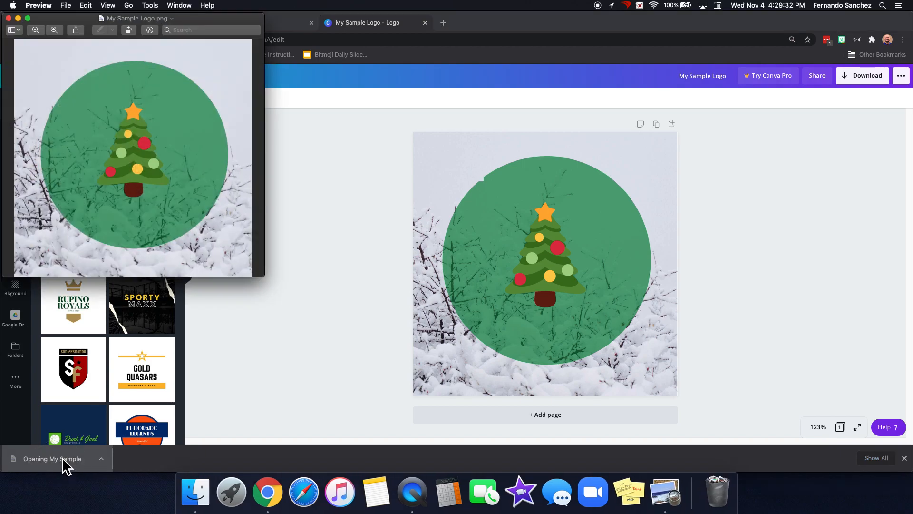
left_click(9, 18)
left_click(199, 493)
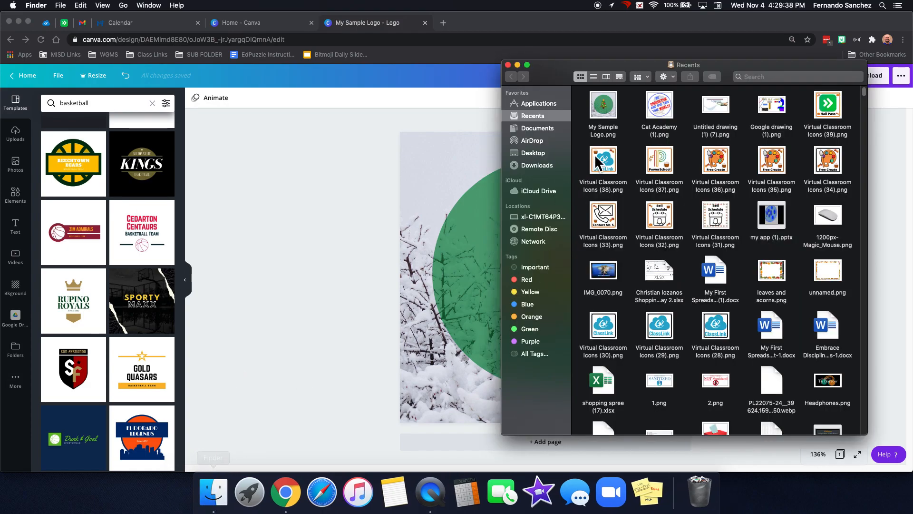
left_click(538, 165)
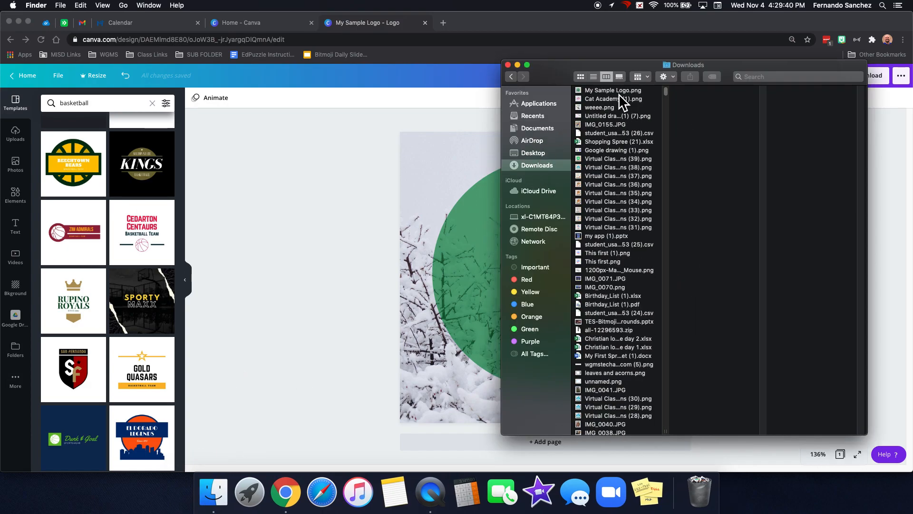
left_click(623, 90)
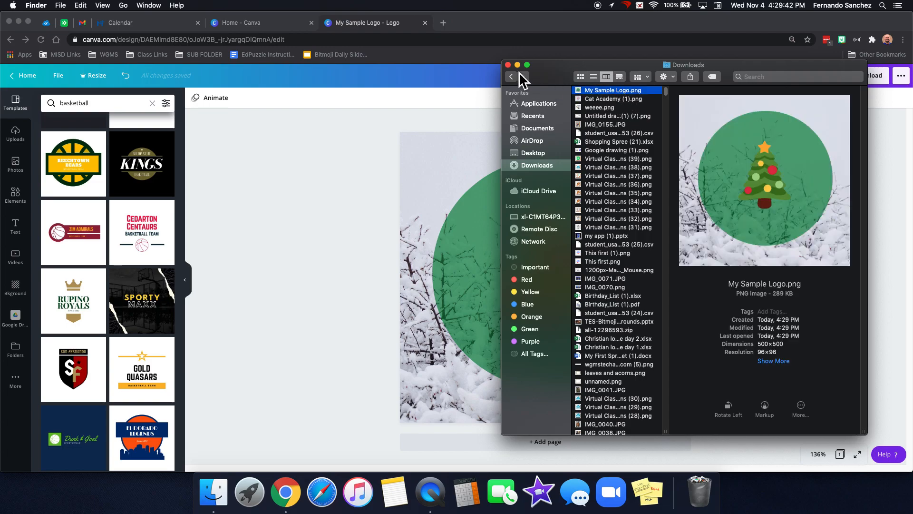
left_click(508, 65)
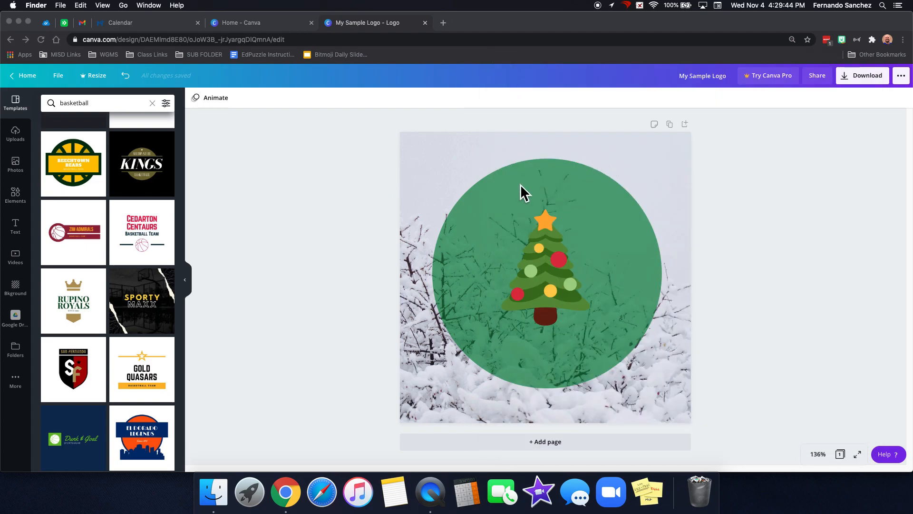